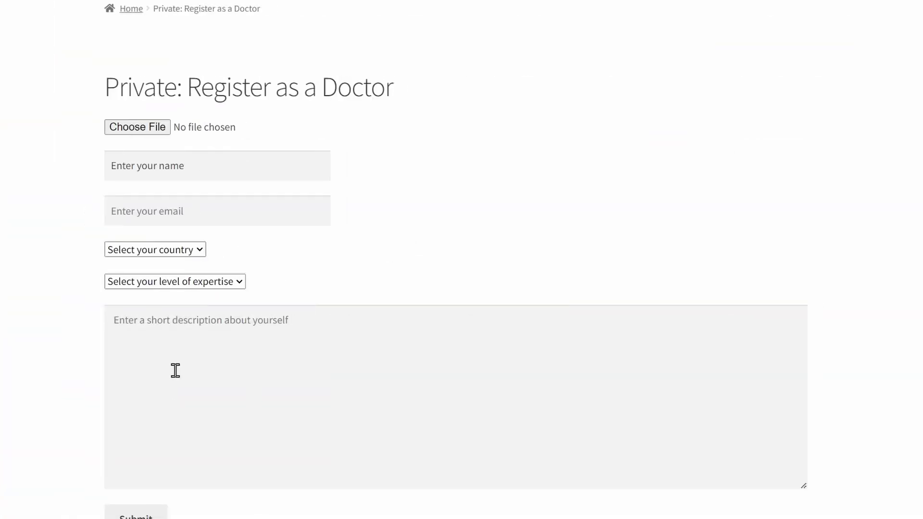
Step: Search for "contact form 7" among the plugins available to add to the WordPress site
scroll(200, 357, "down", 2)
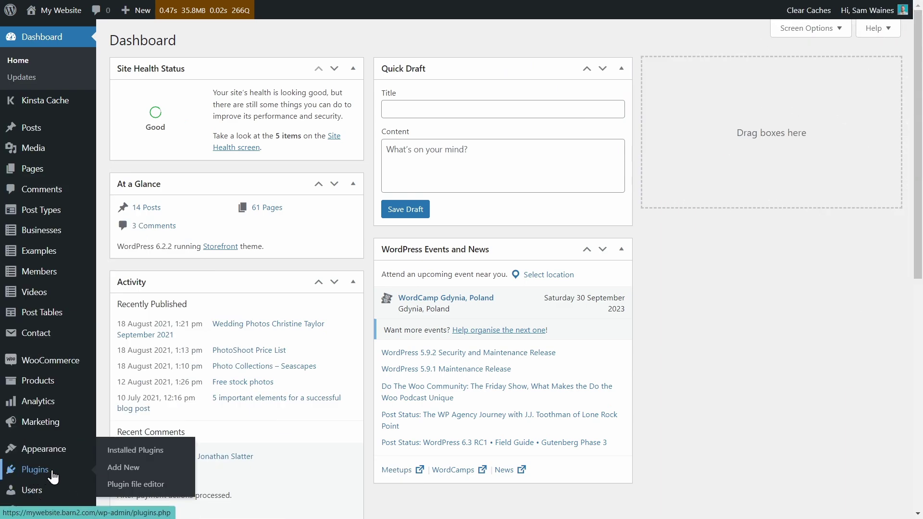
left_click(114, 476)
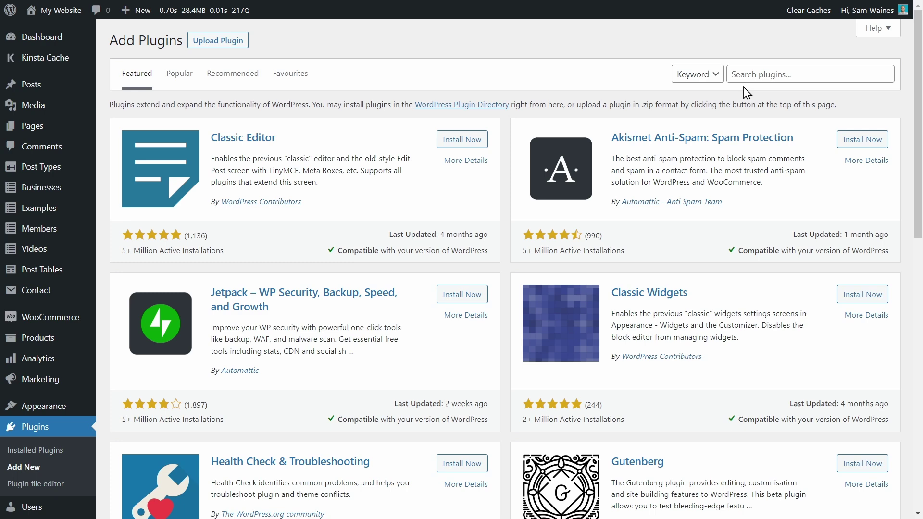
left_click(753, 75)
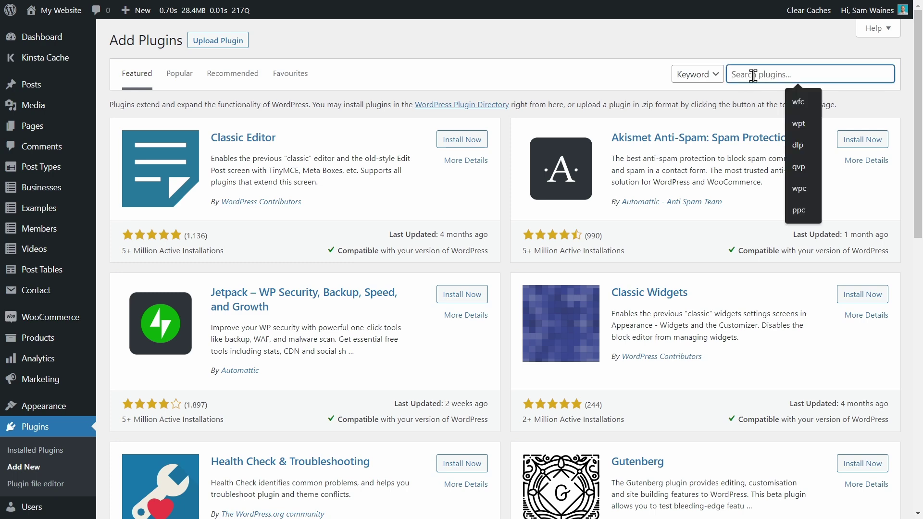
type("contact ")
type("form 7")
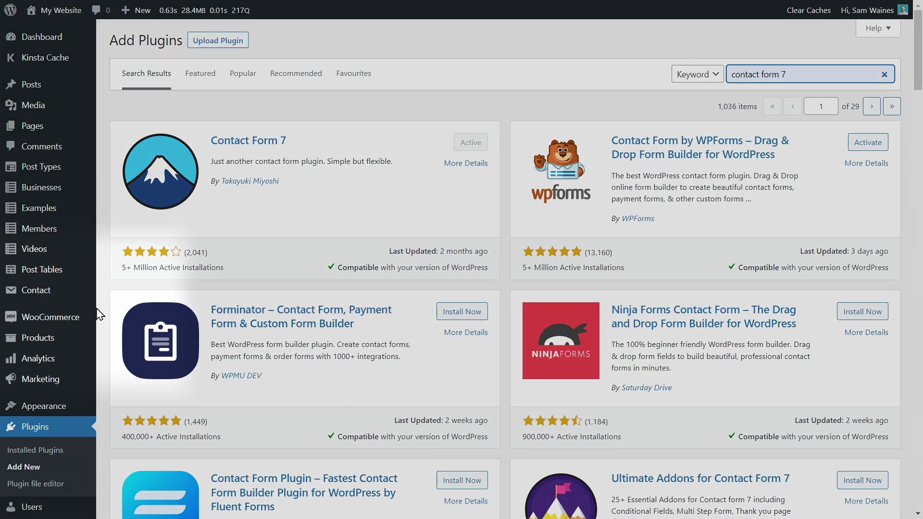
Step: Start a new contact form in Contact Form 7
mouse_move(52, 291)
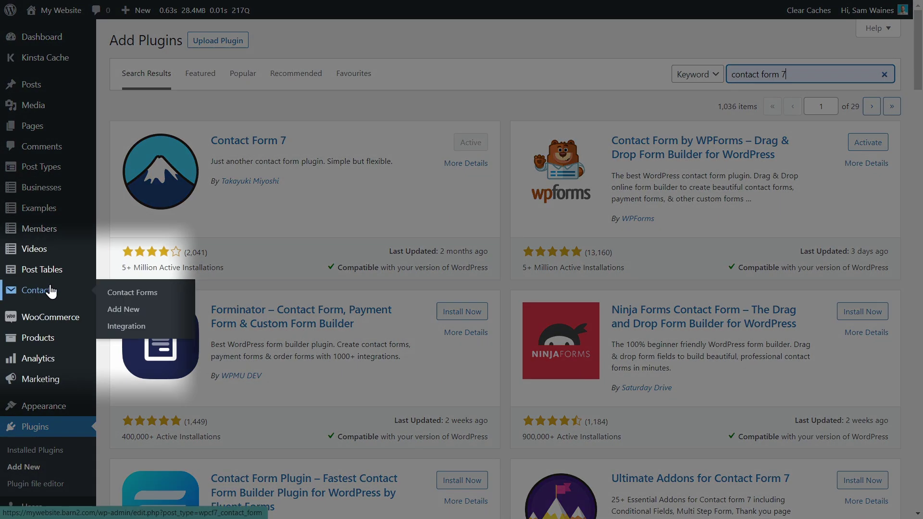
left_click(130, 312)
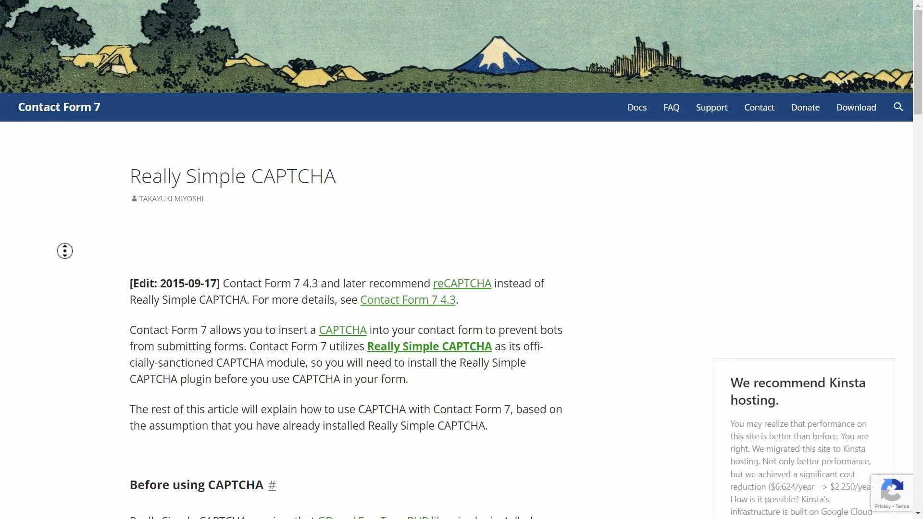
Step: Read the Really Simple CAPTCHA article on the Contact Form 7 website, including the requirements before using CAPTCHA
scroll(65, 251, "down", 3)
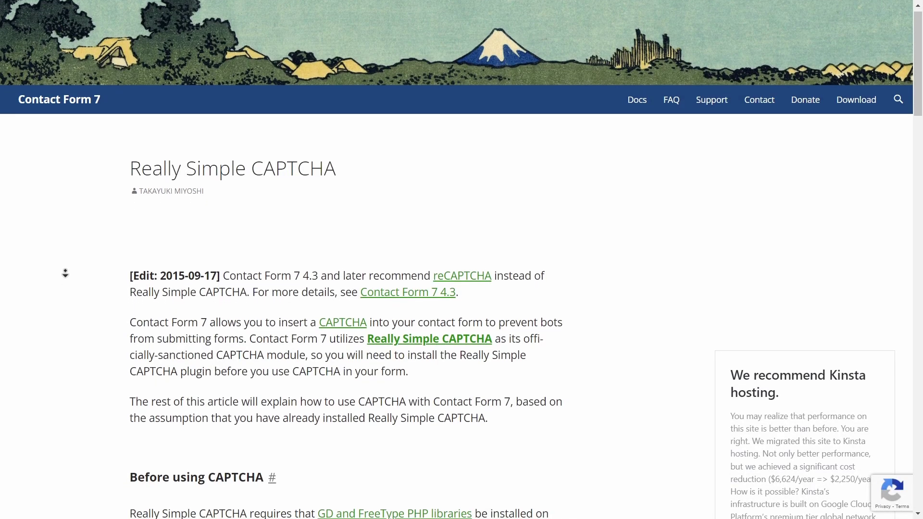
scroll(56, 292, "down", 5)
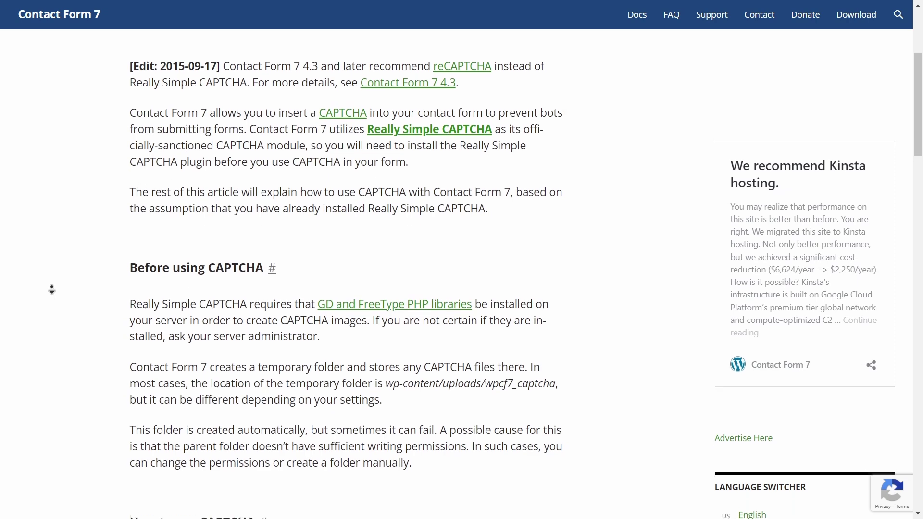
scroll(52, 289, "down", 4)
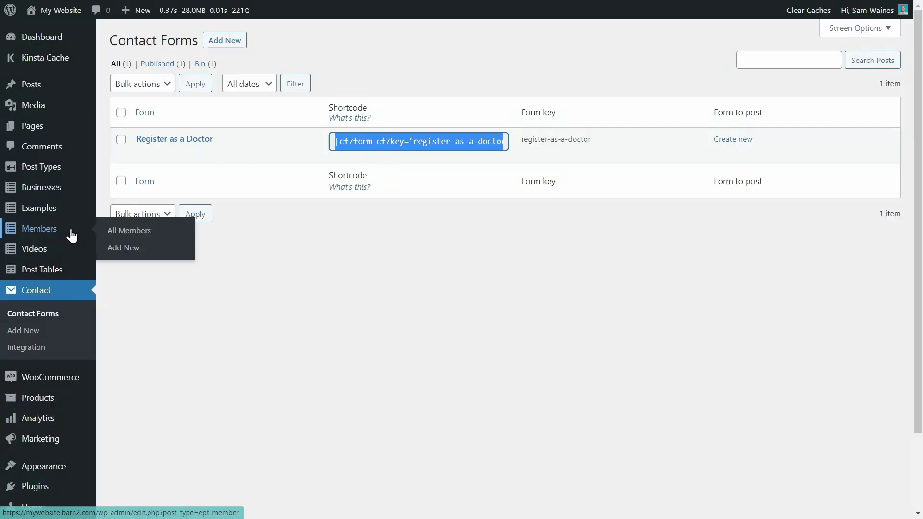
Step: Open the Register as a Doctor page for editing and place the cursor in its Shortcode block
left_click(32, 126)
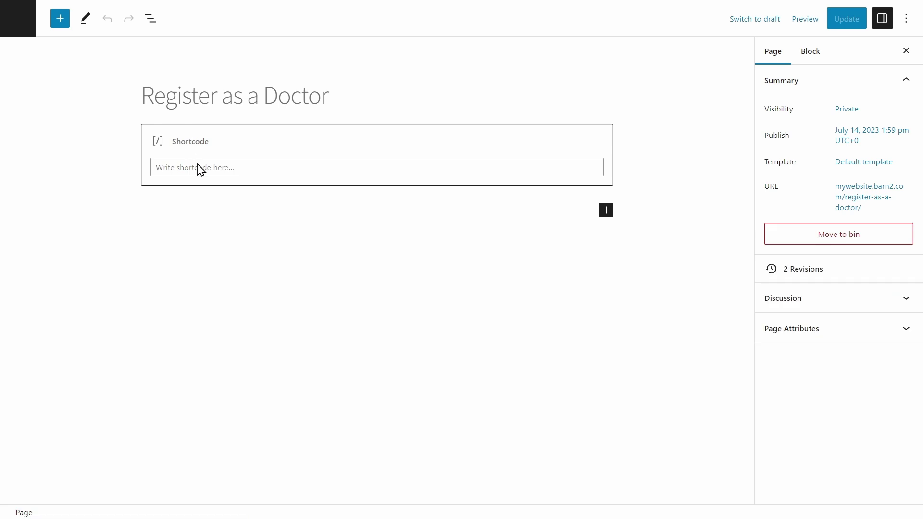
left_click(198, 167)
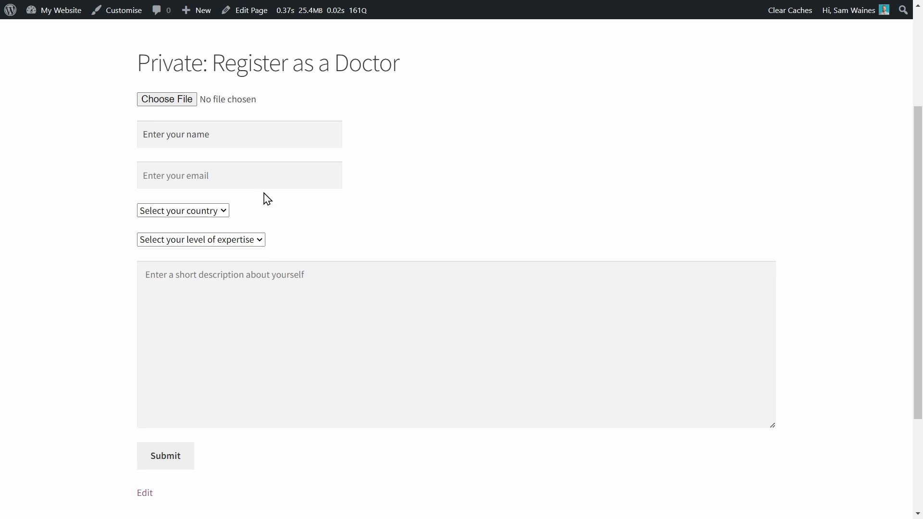
Step: Check the level of expertise and country choices in the published Register as a Doctor form
left_click(247, 245)
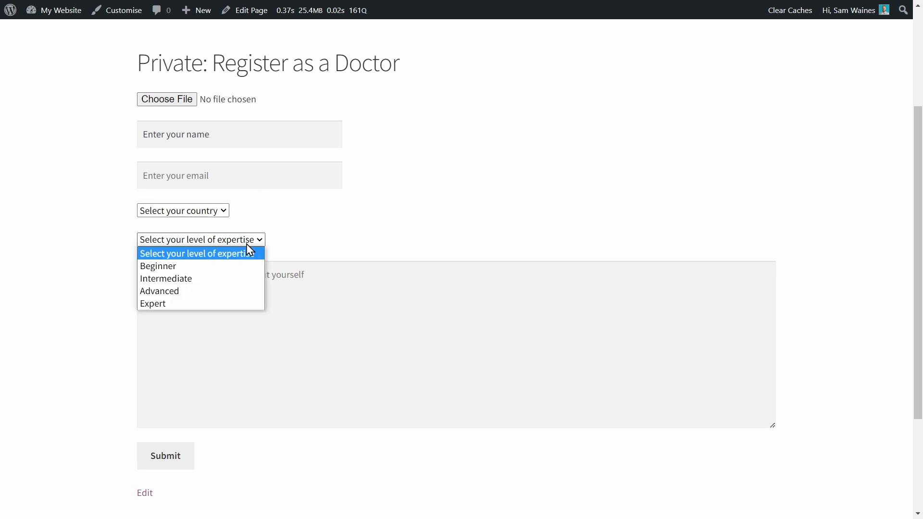
left_click(247, 245)
left_click(212, 214)
left_click(222, 294)
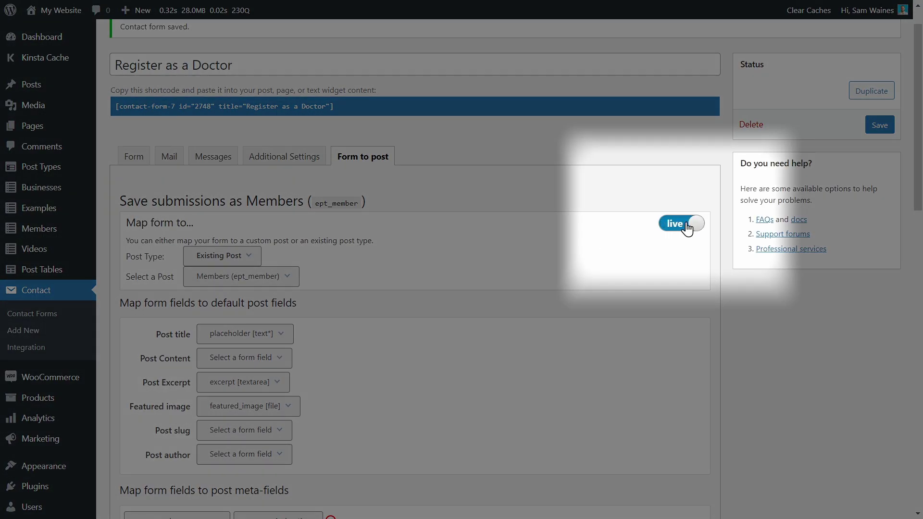
Step: Review the Form to post settings of the Register as a Doctor form down to the end of the page
scroll(368, 305, "down", 3)
scroll(370, 306, "down", 15)
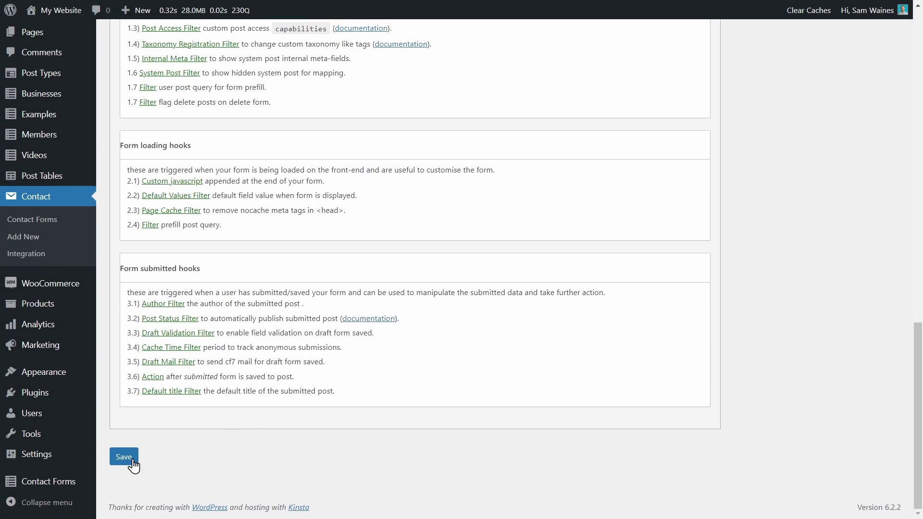
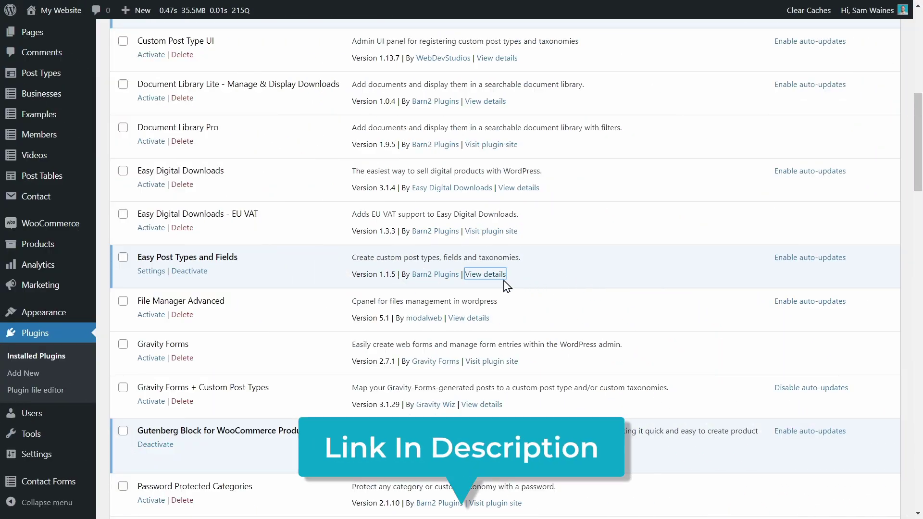
Step: View the plugin details of Easy Post Types and Fields
left_click(504, 279)
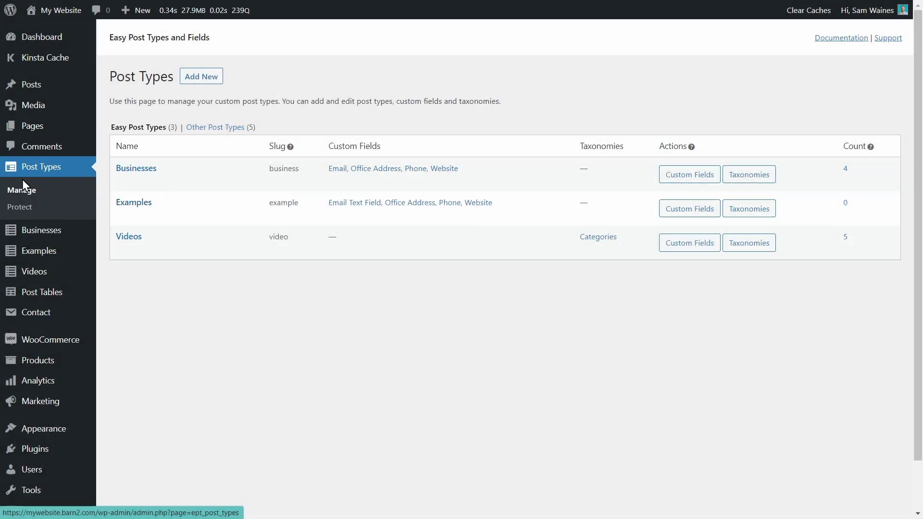
Step: Create a post type with singular name Member and plural name Members, supporting title, content, excerpt, author and featured image
left_click(201, 77)
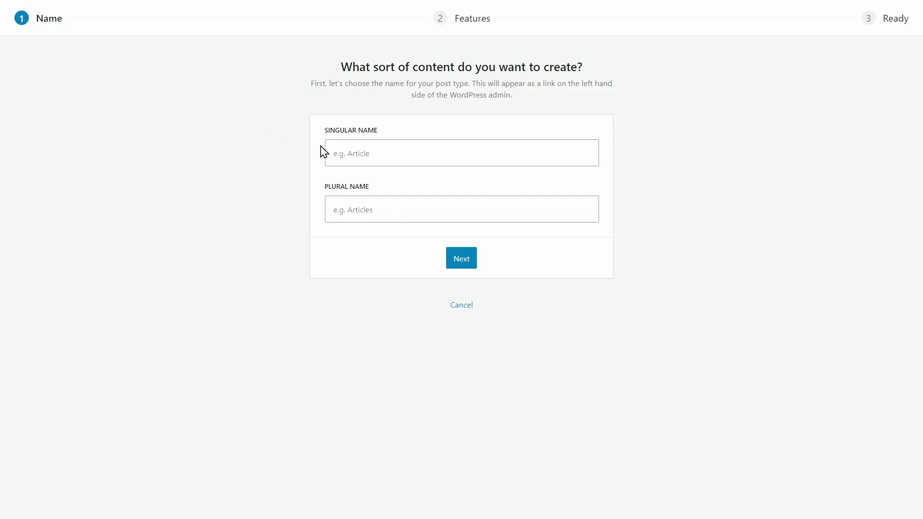
left_click(385, 151)
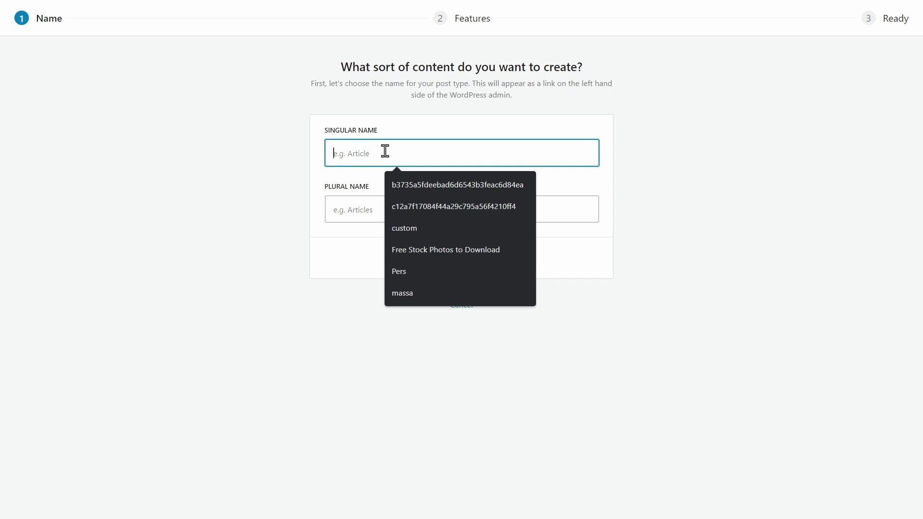
type("Member")
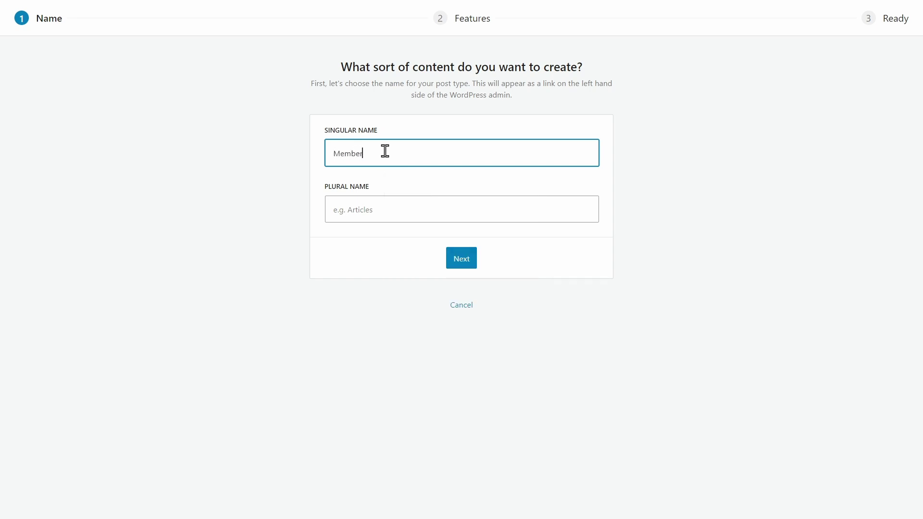
left_click(391, 209)
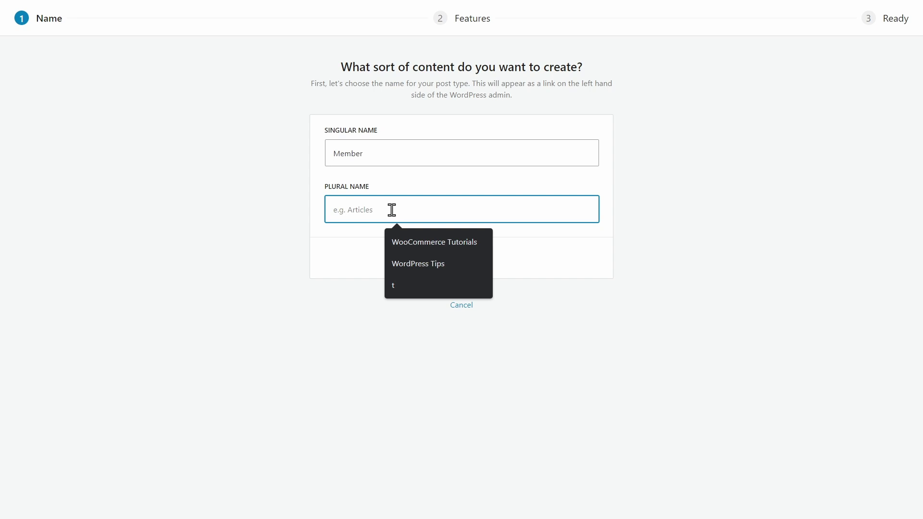
type("Members")
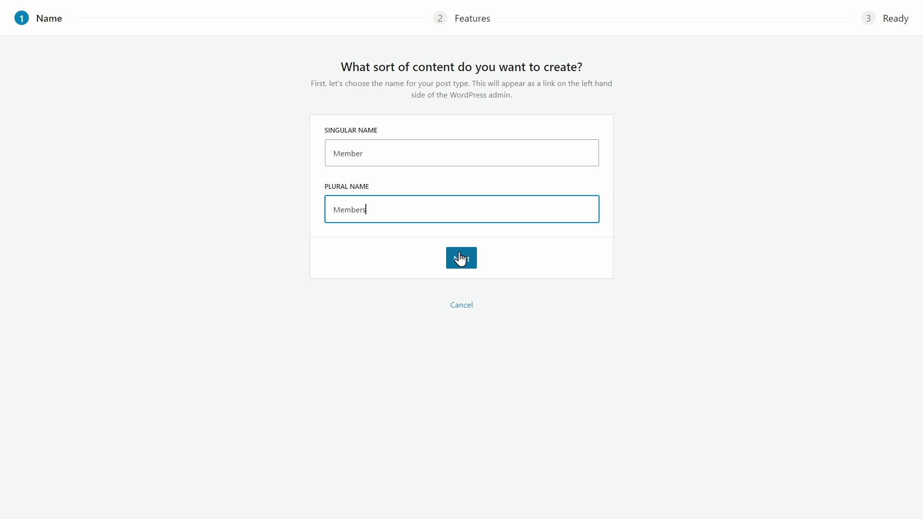
left_click(461, 255)
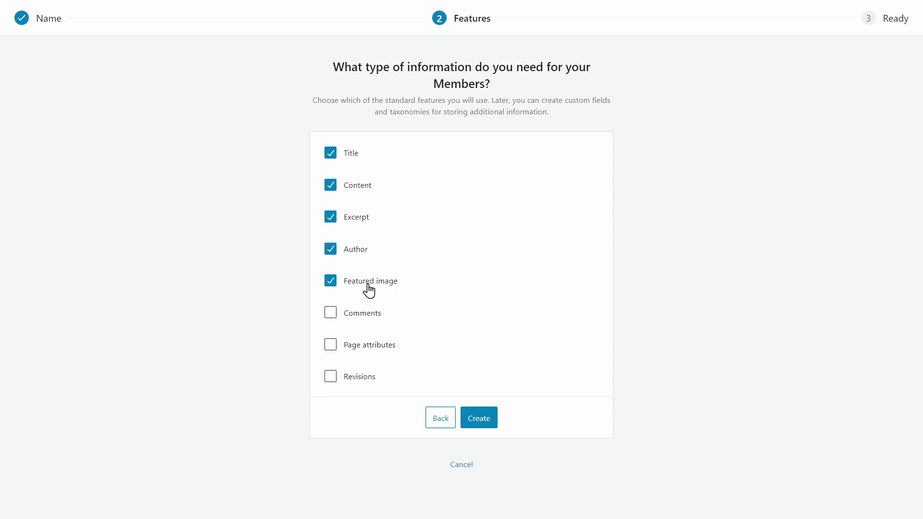
left_click(483, 420)
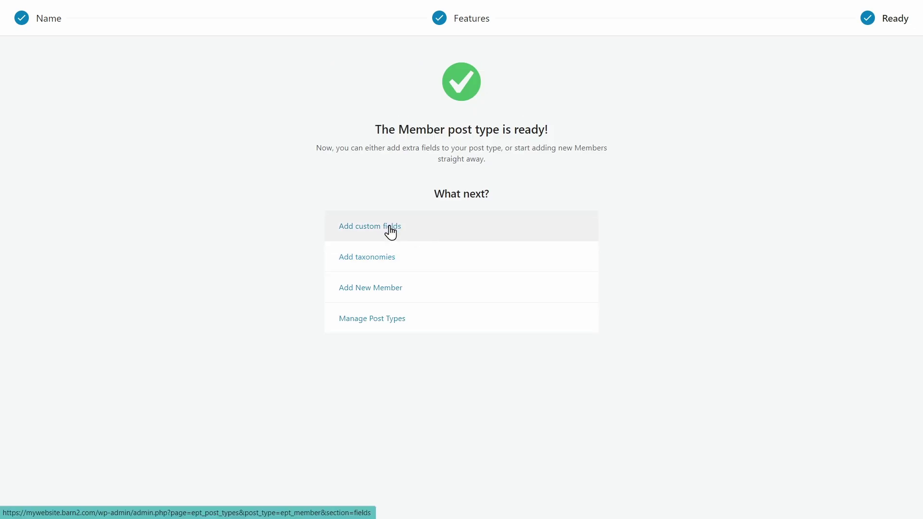
Step: Add a custom field named Email with type Text to the Members post type
left_click(390, 233)
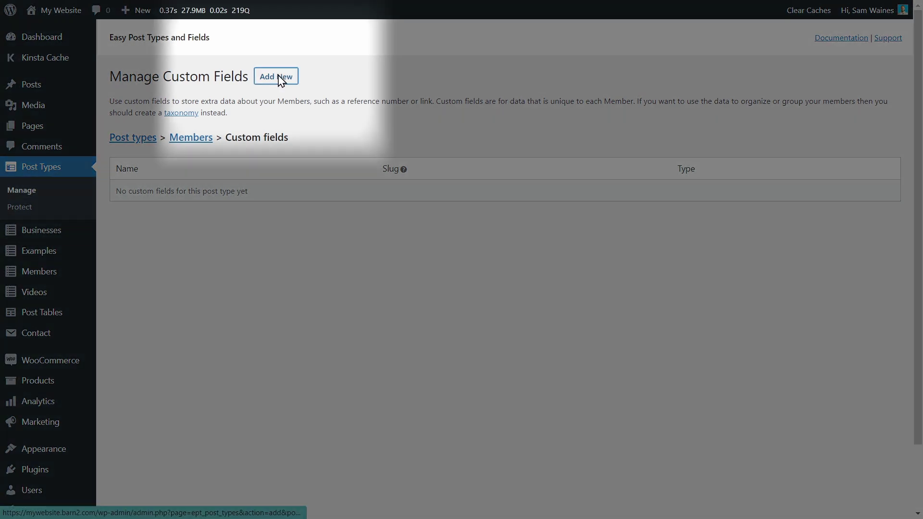
left_click(279, 80)
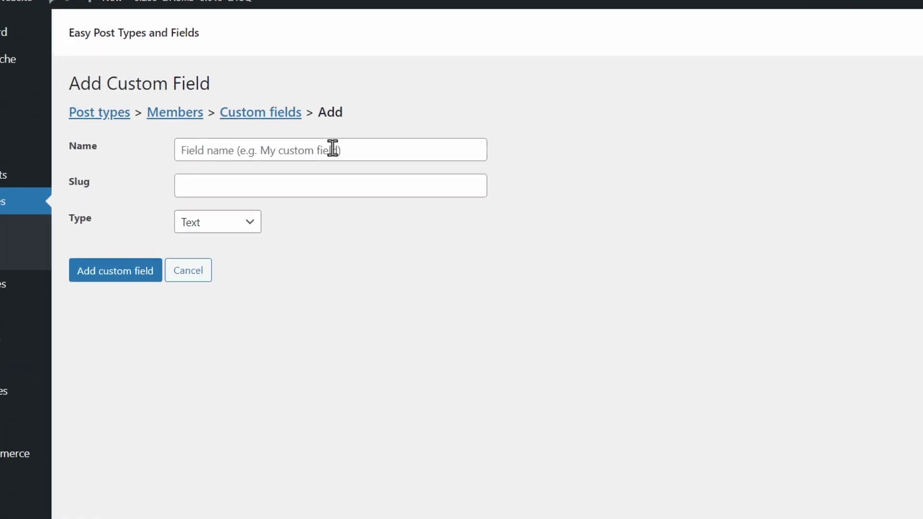
left_click(308, 127)
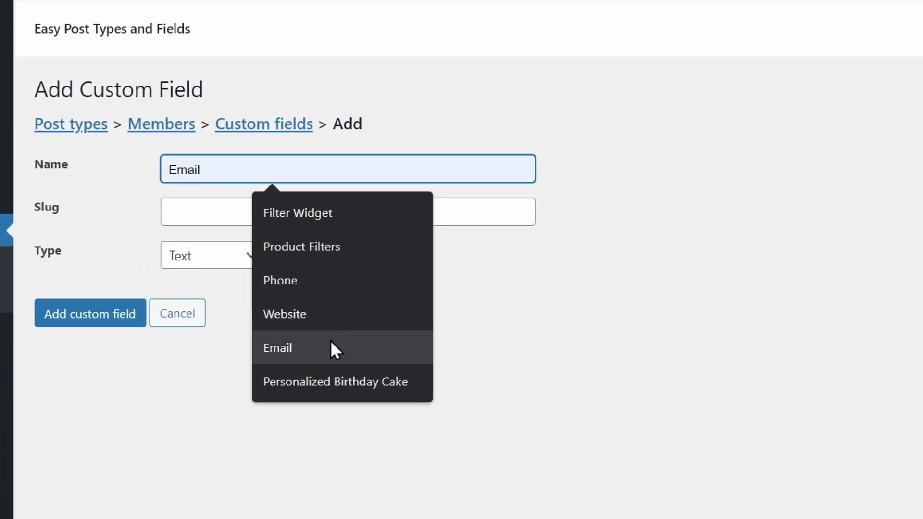
left_click(328, 332)
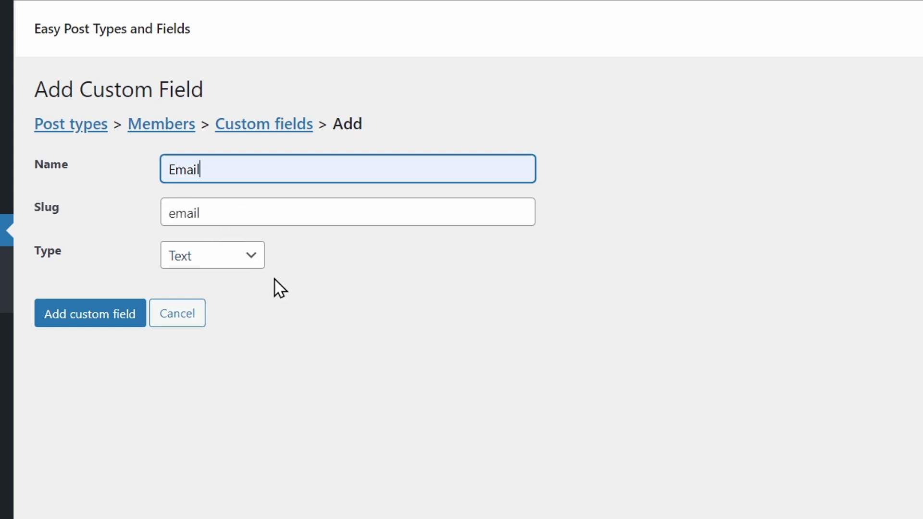
left_click(241, 273)
left_click(234, 275)
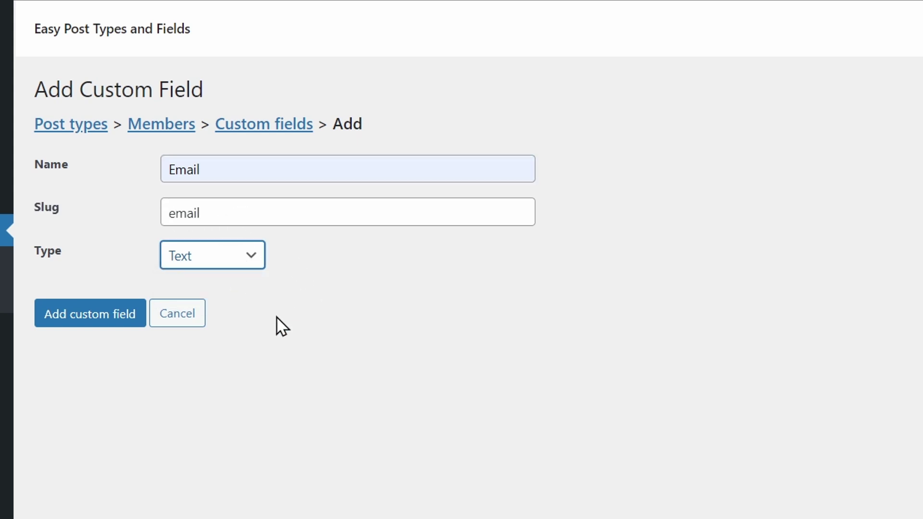
left_click(114, 318)
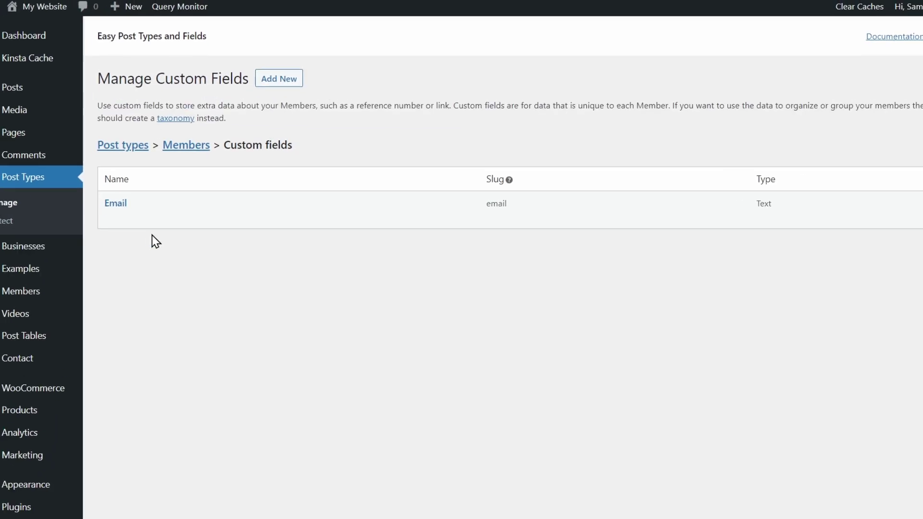
Step: Add a custom field named Country with type Text to the Members post type
left_click(284, 81)
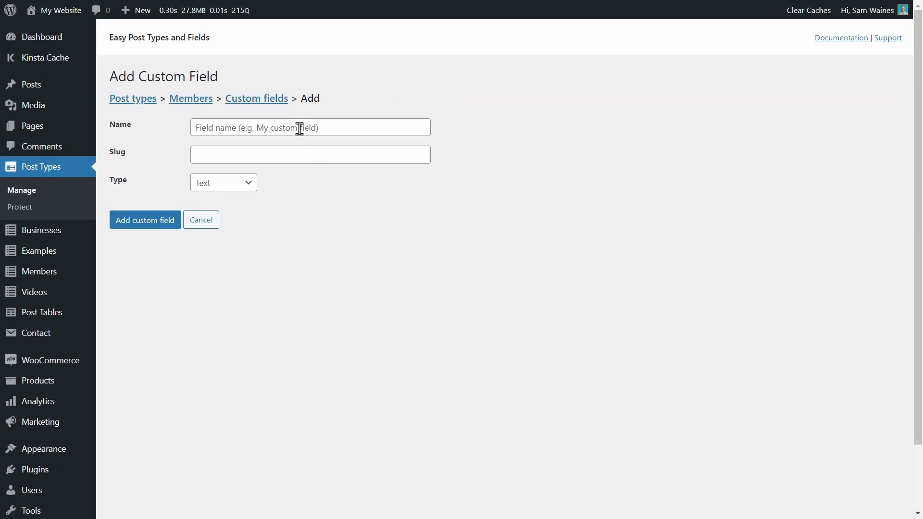
left_click(300, 129)
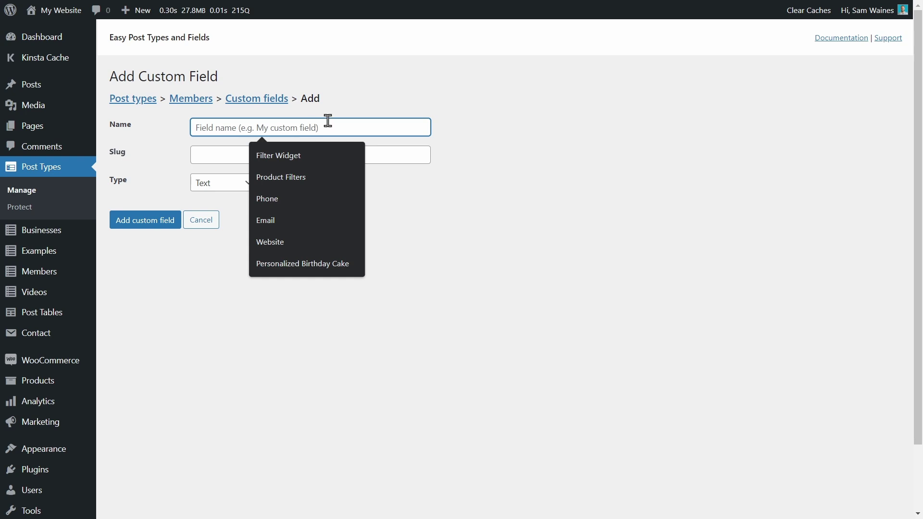
type("Country")
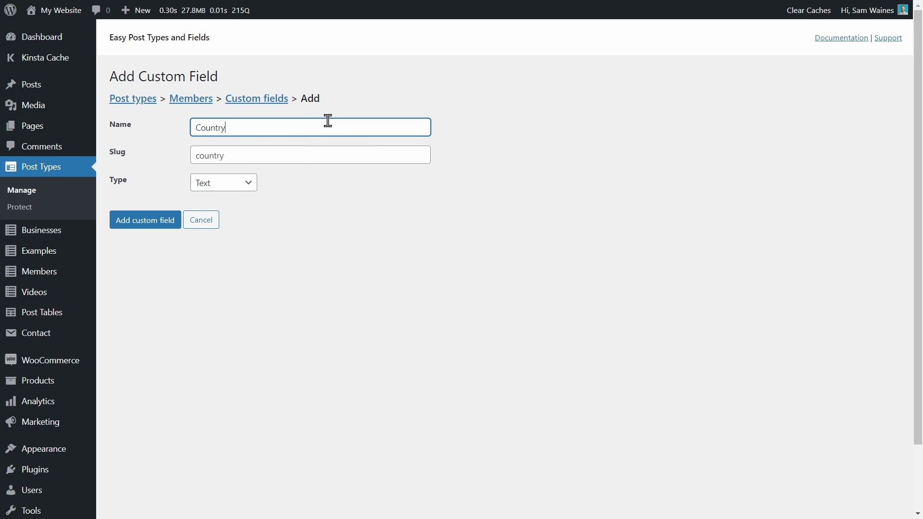
left_click(150, 222)
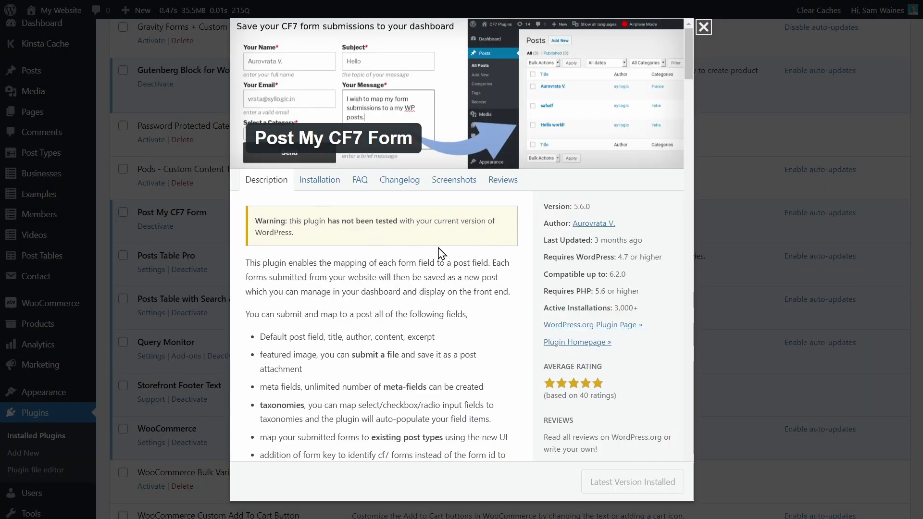
Step: Read through the description of the Post My CF7 Form plugin
scroll(455, 255, "down", 4)
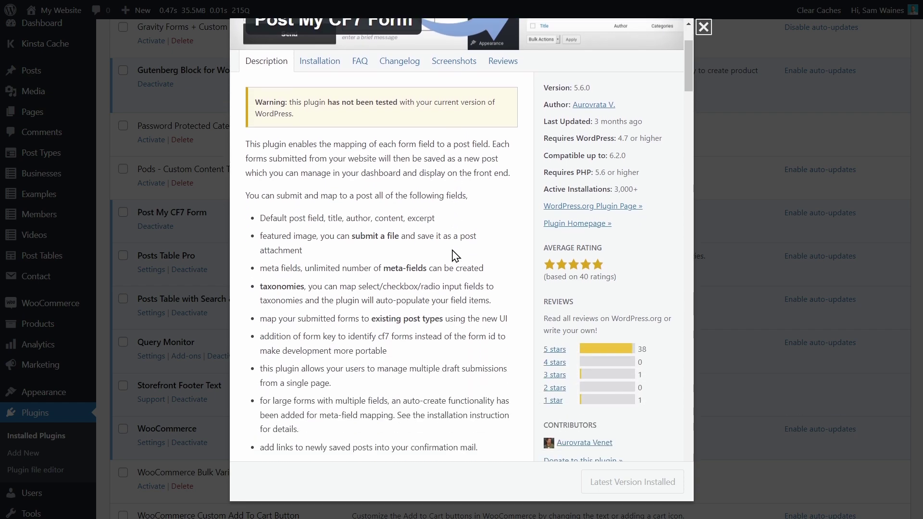
scroll(452, 254, "up", 5)
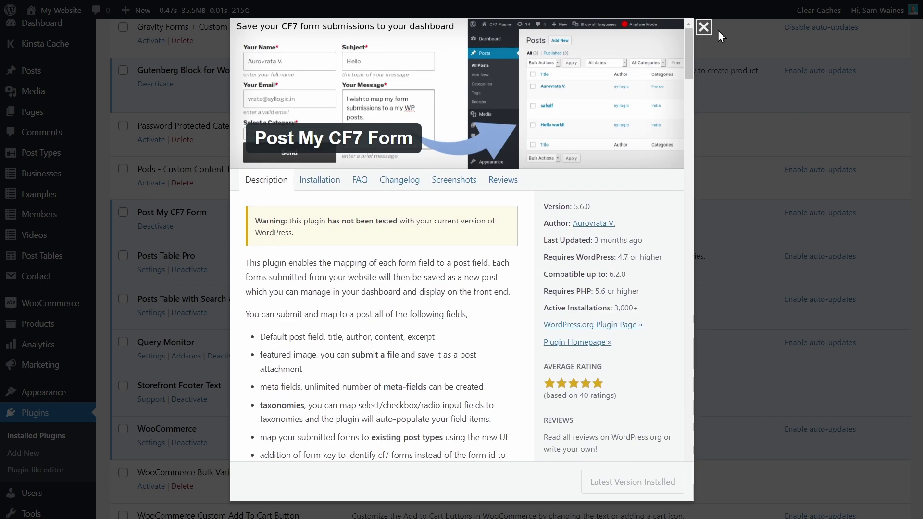
Step: Close the plugin details and open the Form to post mapping settings of the Register as a Doctor contact form
left_click(703, 28)
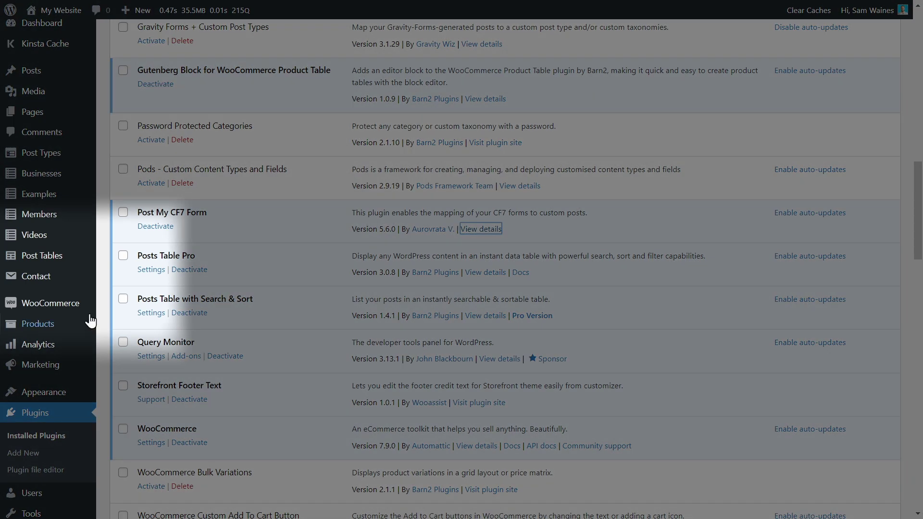
mouse_move(53, 275)
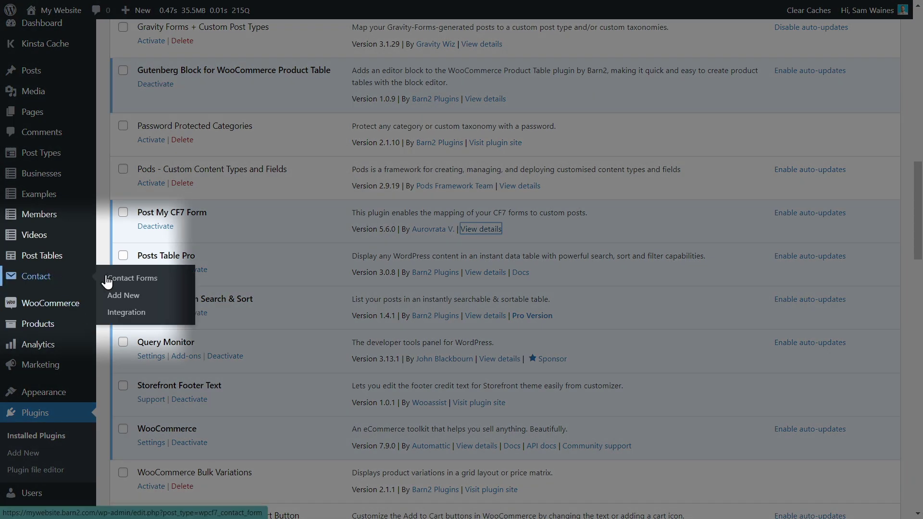
left_click(149, 283)
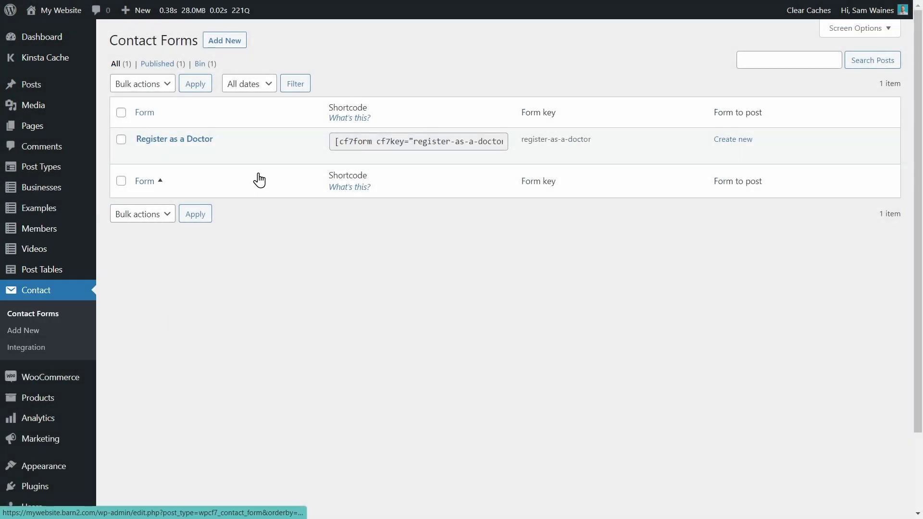
left_click(146, 154)
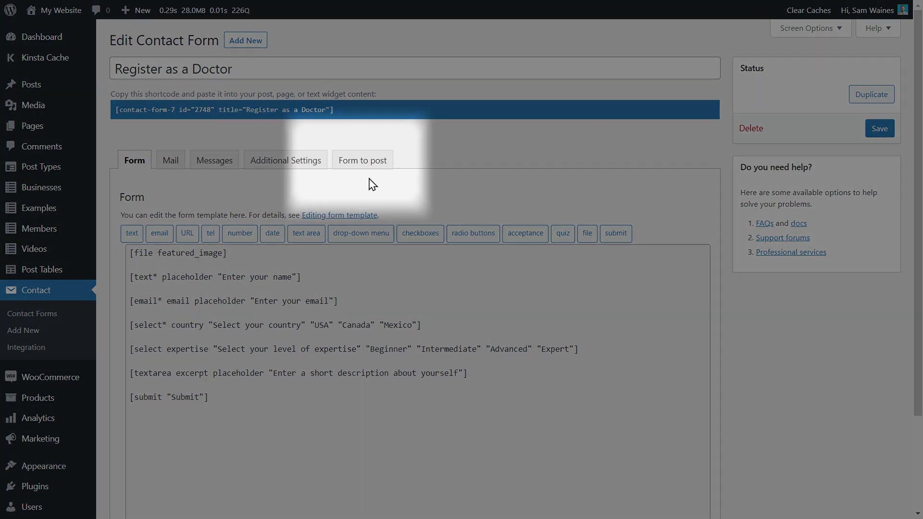
left_click(367, 166)
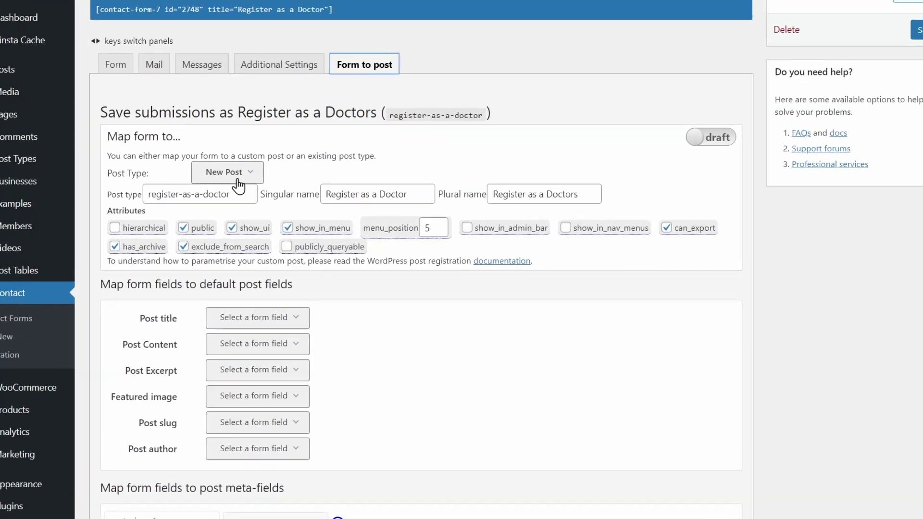
Step: Map the form's submissions to the existing post type Members (ept_member)
left_click(236, 176)
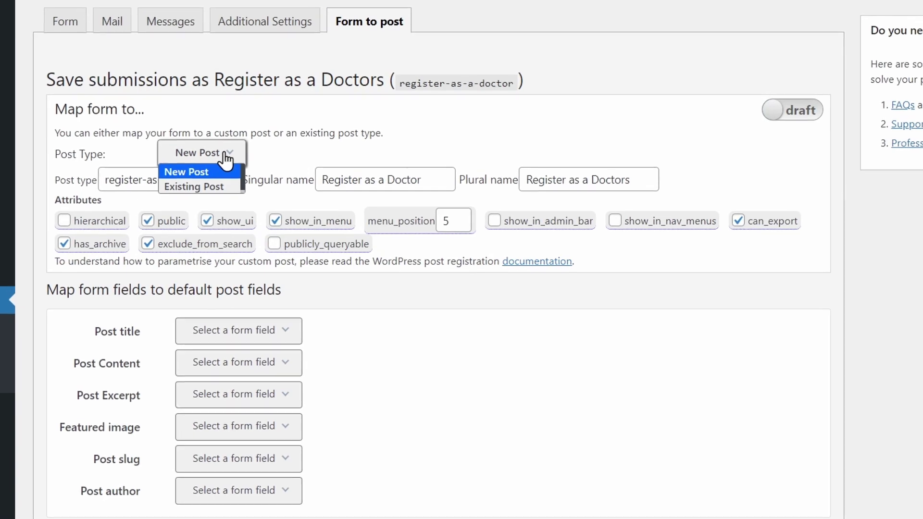
left_click(210, 186)
left_click(277, 181)
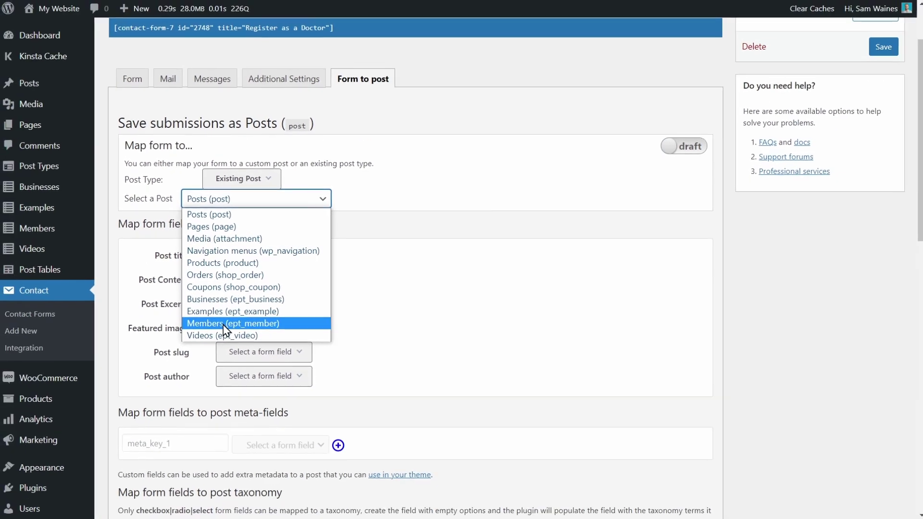
left_click(223, 326)
Step: Map the post title to placeholder [text*], the post excerpt to excerpt [textarea] and the featured image to featured_image [file]
scroll(357, 241, "down", 1)
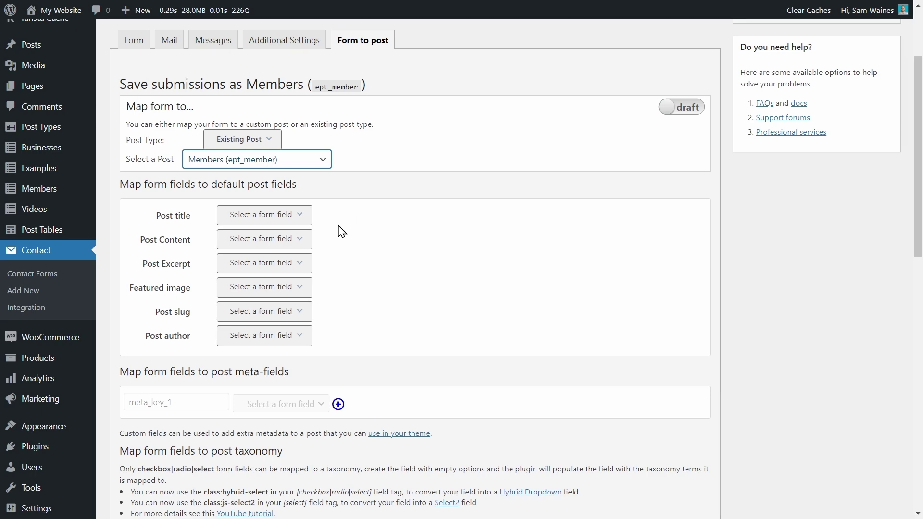
left_click(298, 217)
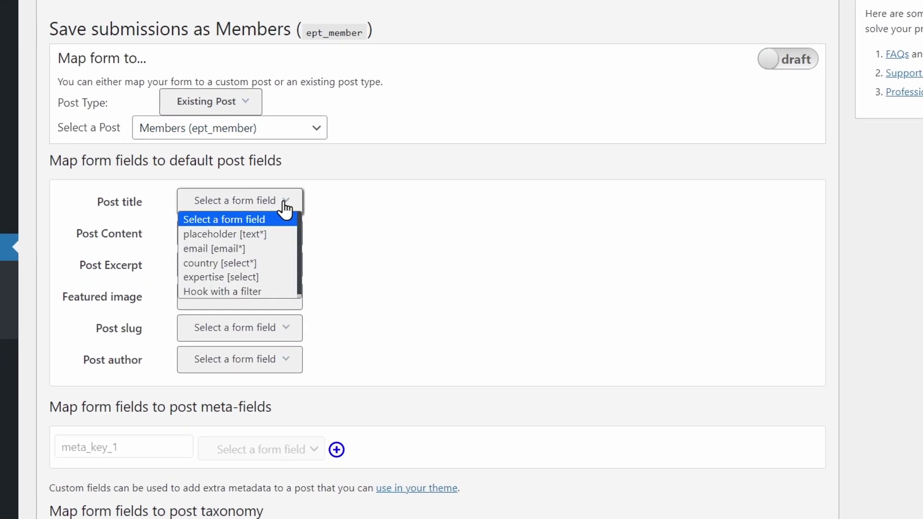
left_click(259, 234)
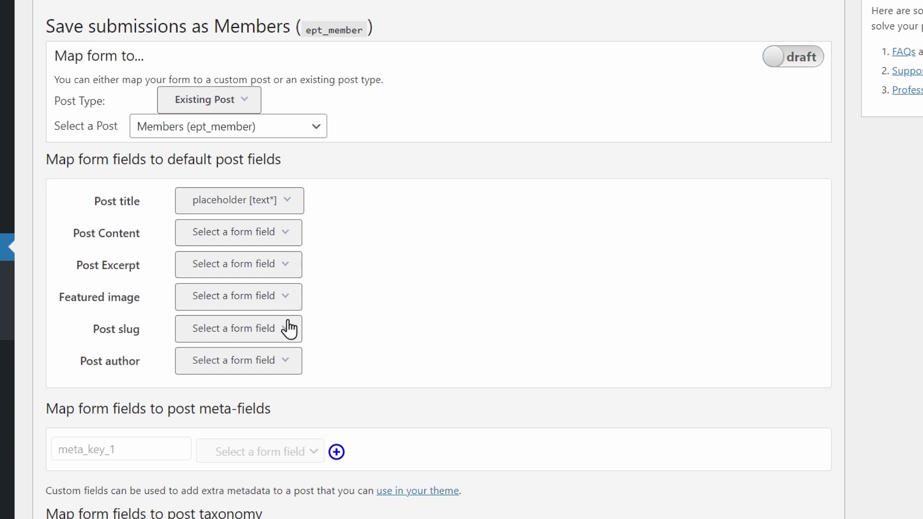
left_click(287, 265)
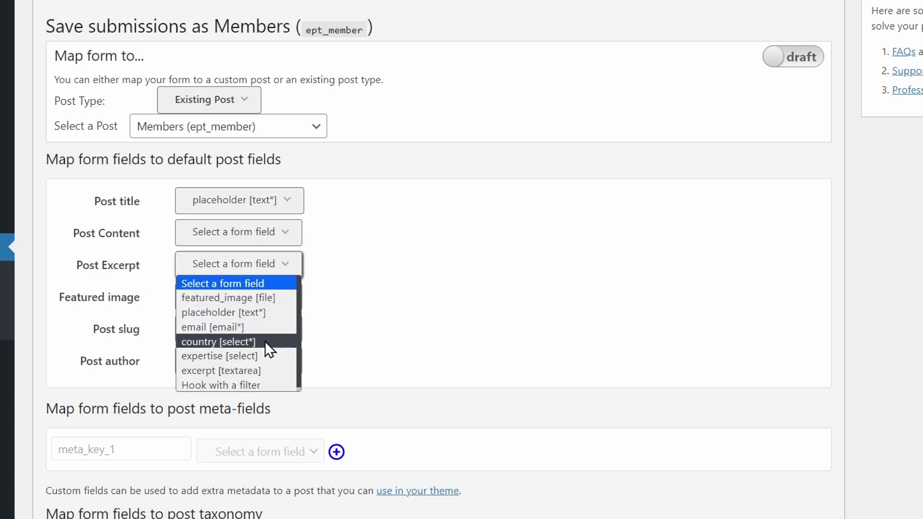
left_click(264, 370)
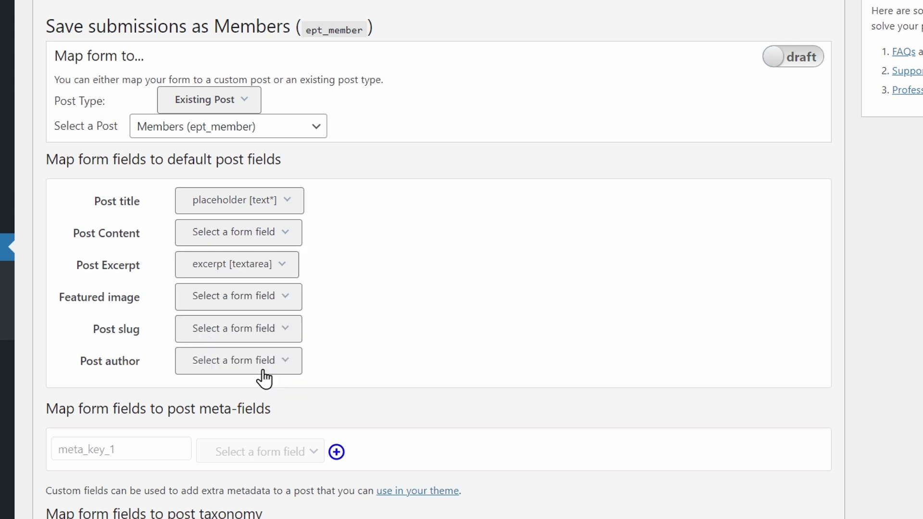
left_click(287, 299)
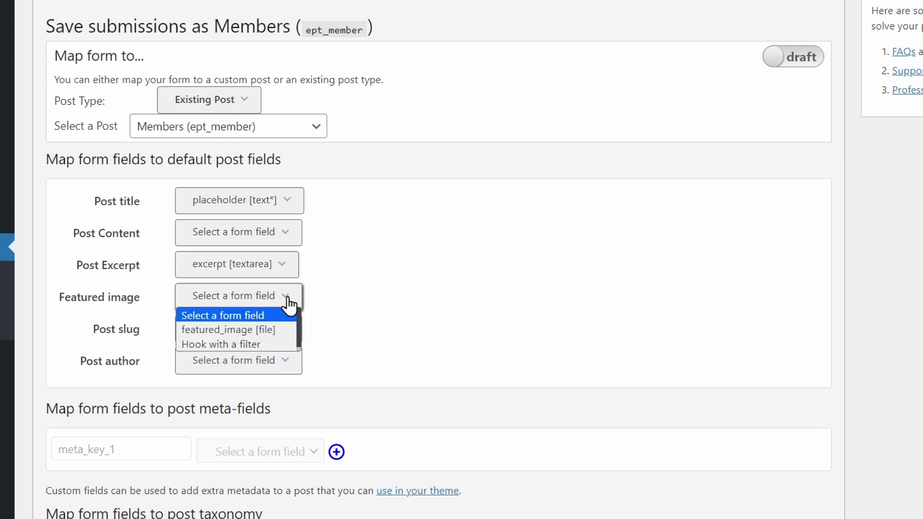
left_click(276, 329)
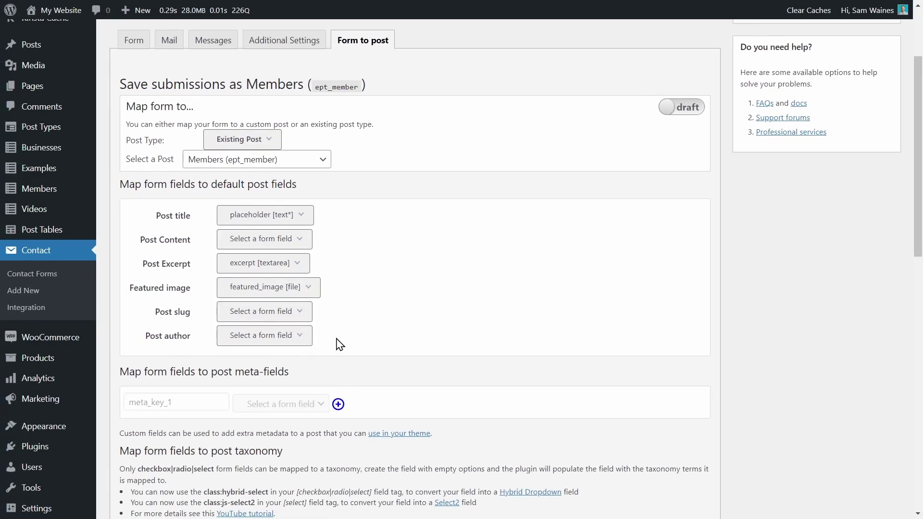
Step: Add a post meta-field mapping that links ept_member_email to the form field email [email*]
scroll(181, 270, "down", 3)
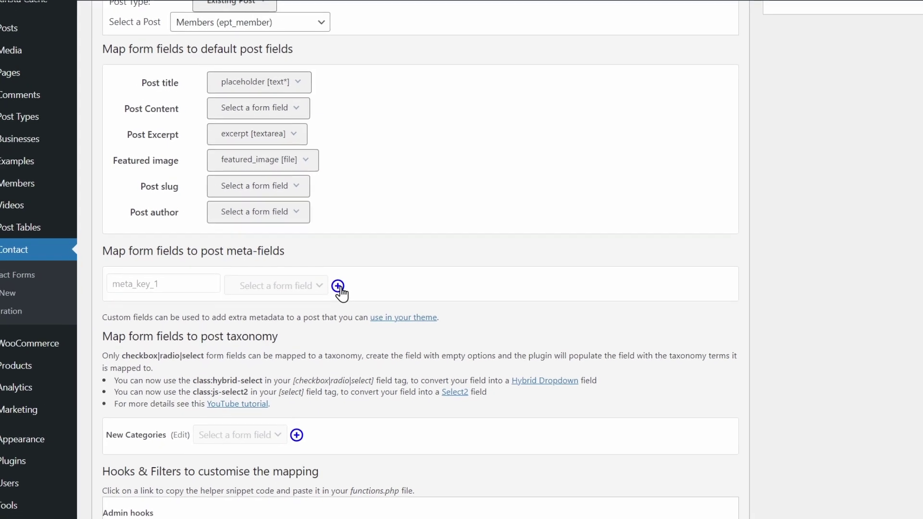
left_click(338, 291)
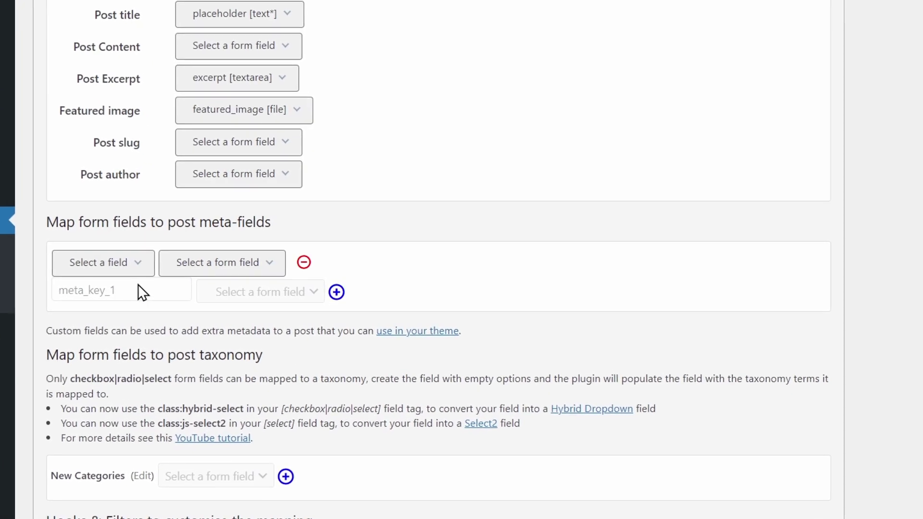
left_click(139, 274)
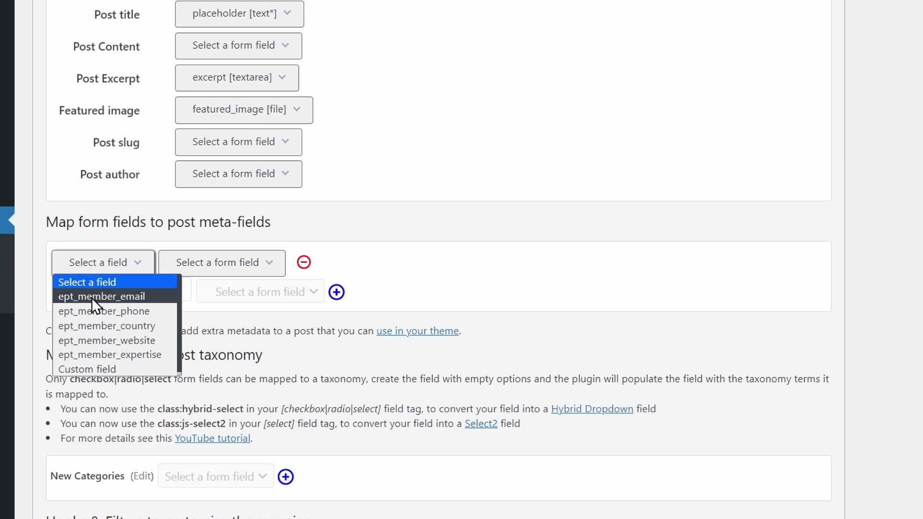
left_click(143, 297)
left_click(253, 265)
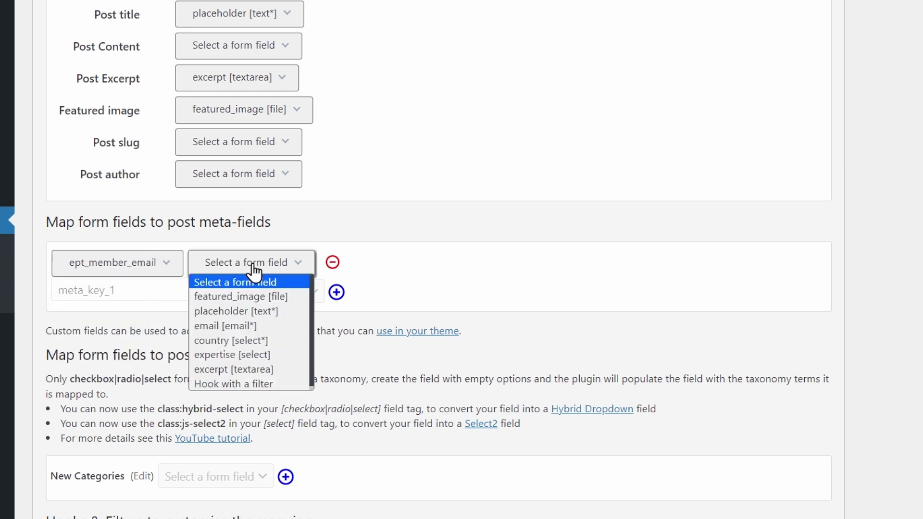
left_click(271, 326)
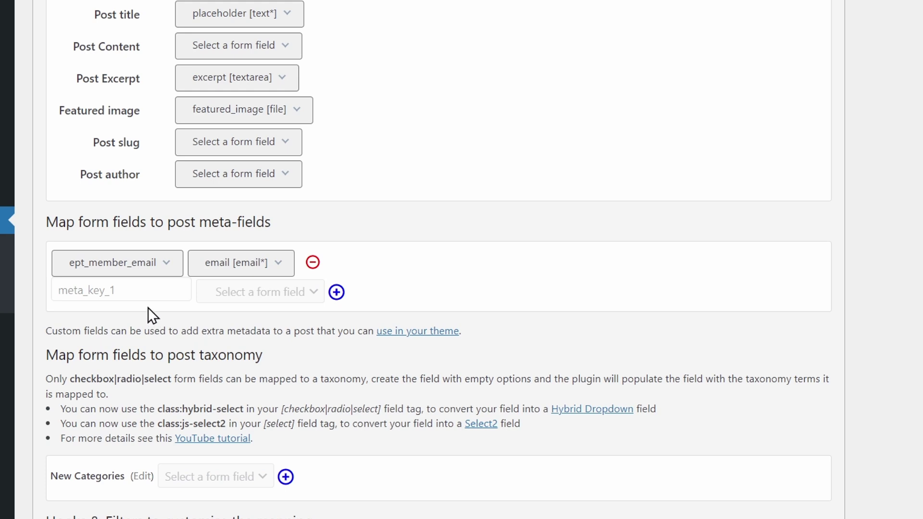
Step: Add a meta-field mapping for country [select*] with the meta key ept_member_country
left_click(336, 293)
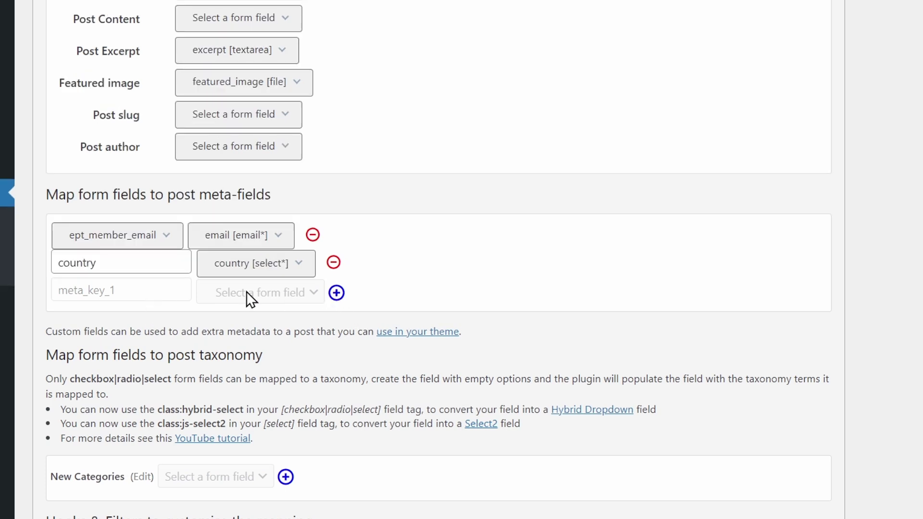
left_click(155, 267)
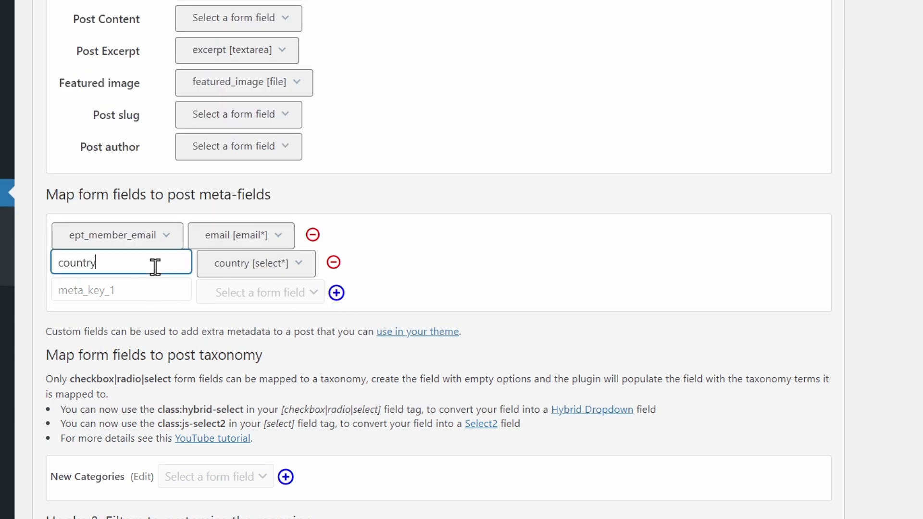
left_click(57, 262)
type("ept_member_")
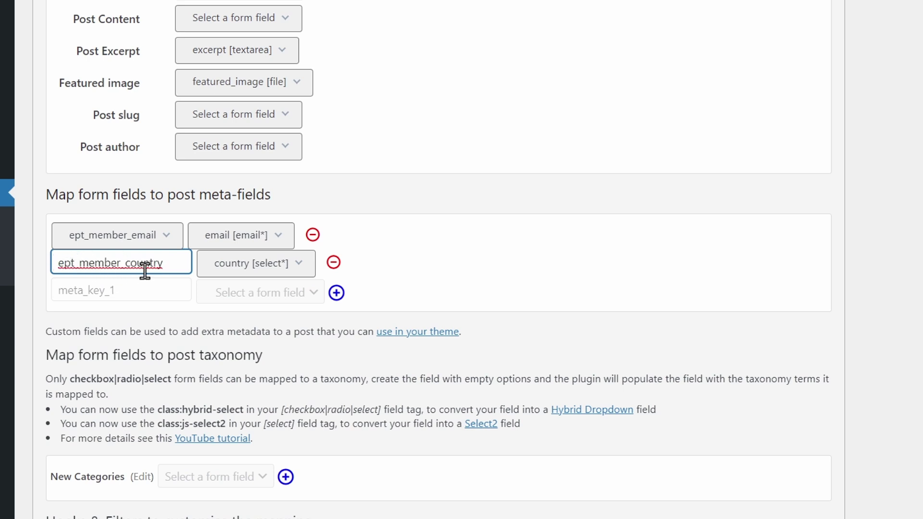
Step: Add a meta-field mapping for expertise [select] with the meta key ept_member_expertise
left_click(336, 293)
left_click(58, 262)
type("ept_member_")
left_click(447, 247)
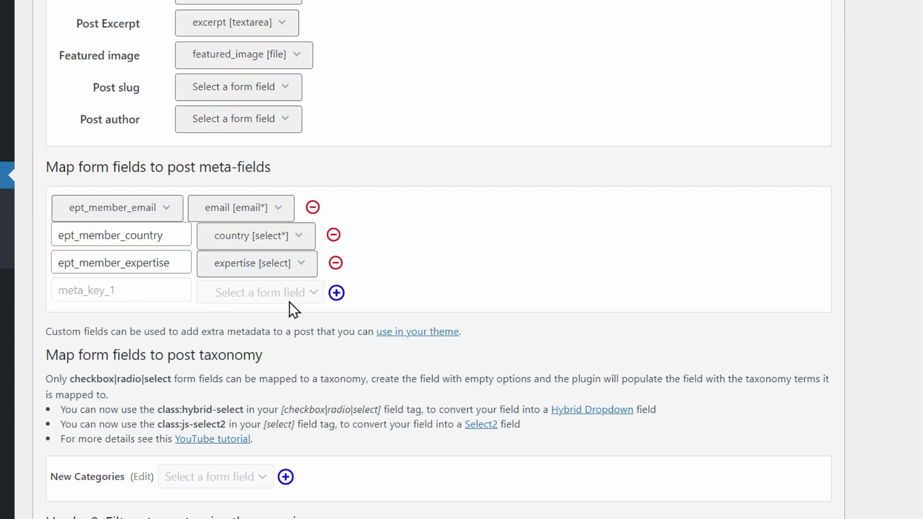
Step: Save the Register as a Doctor contact form with its post mapping
scroll(290, 301, "up", 1)
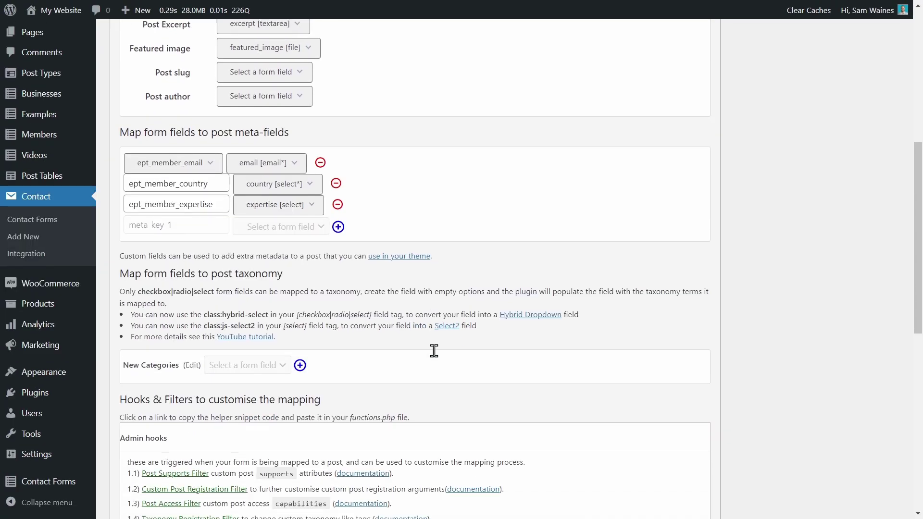
scroll(381, 348, "down", 10)
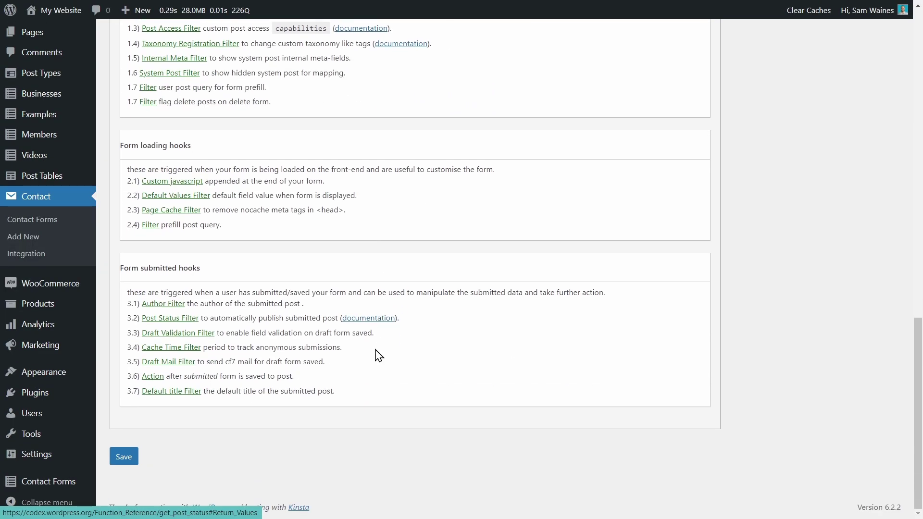
left_click(115, 457)
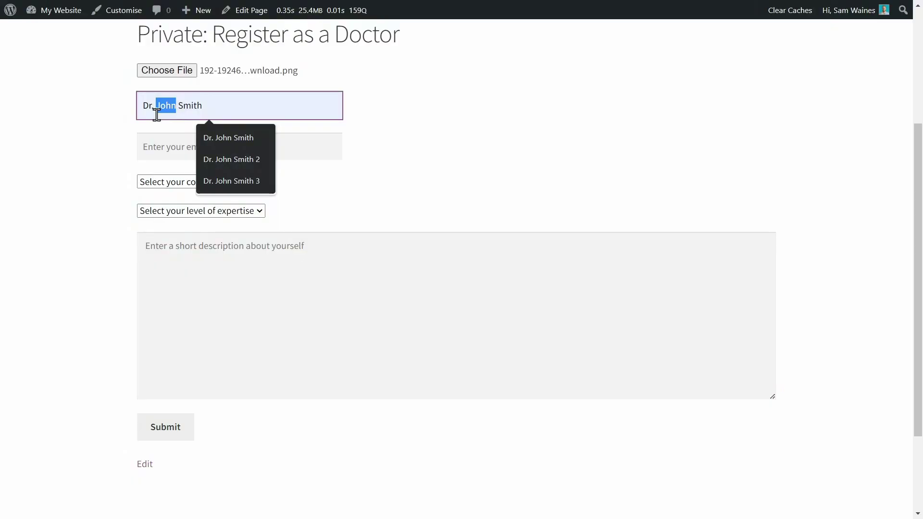
Step: Fill in the doctor's name, email and country in the front-end Register as a Doctor form
type("Sam Smith")
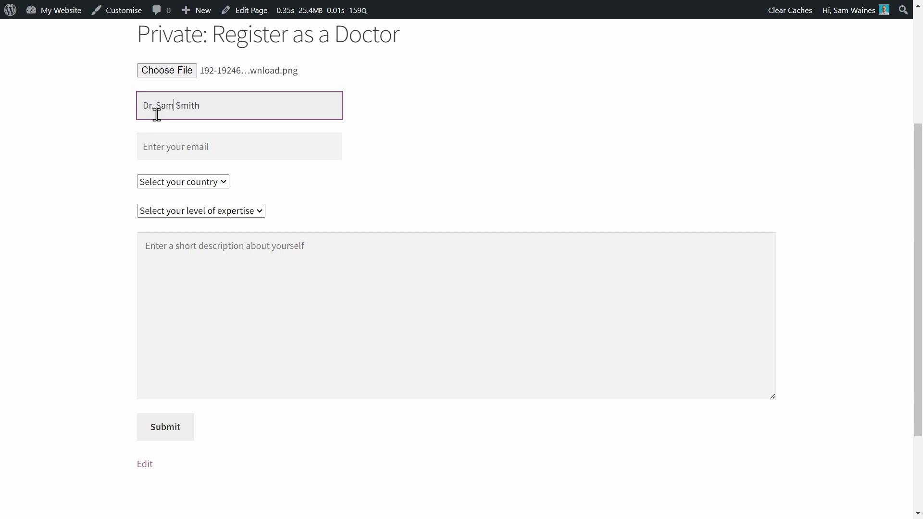
left_click(201, 148)
left_click(242, 179)
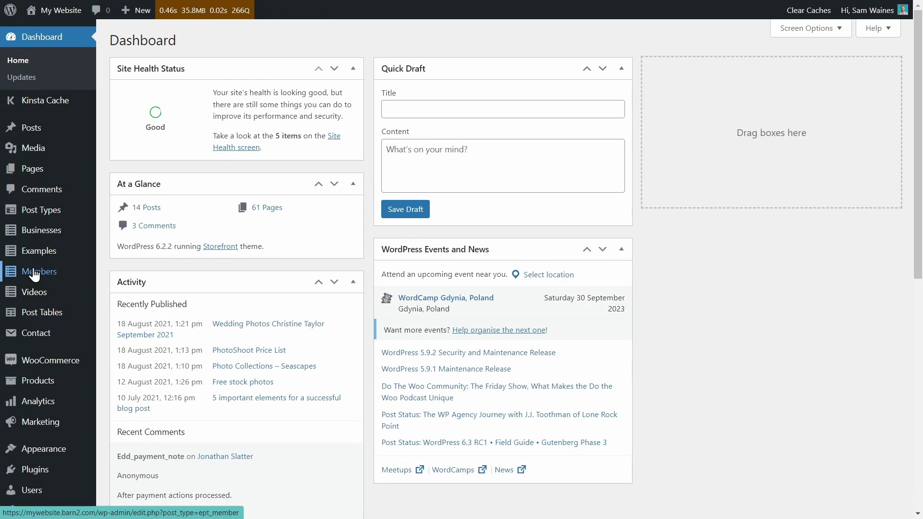
Step: Check the list of all members for the submitted draft entry and open that entry for editing
mouse_move(40, 273)
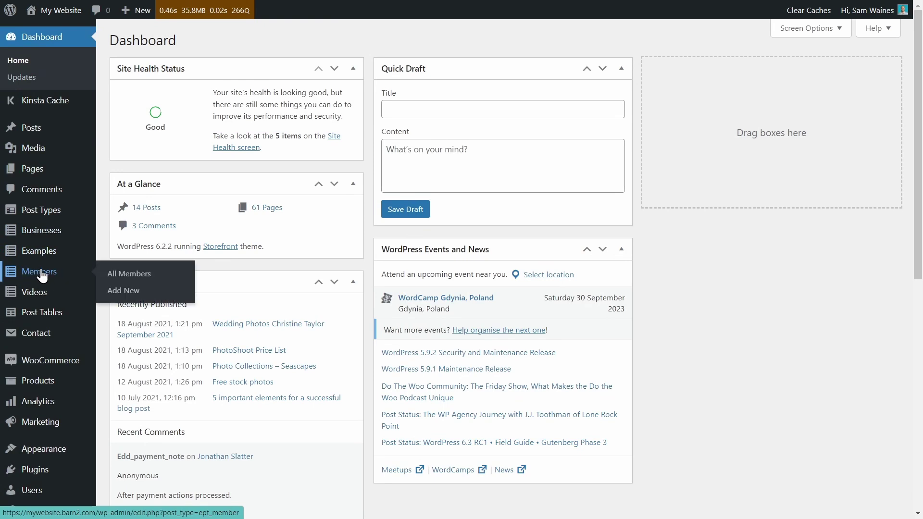
left_click(41, 273)
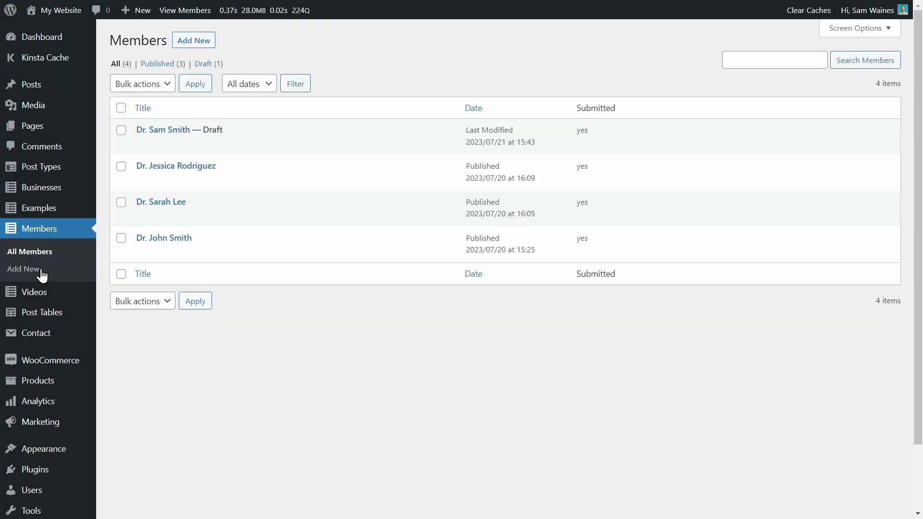
mouse_move(206, 148)
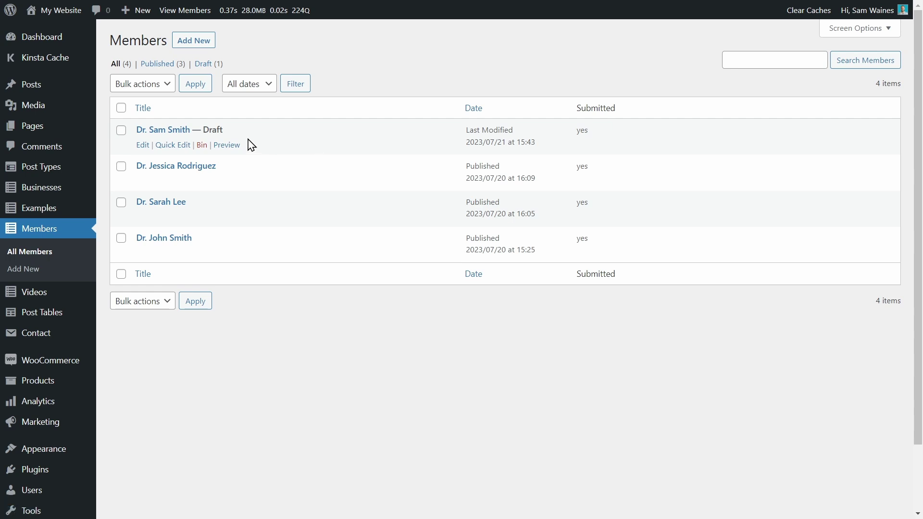
left_click(143, 147)
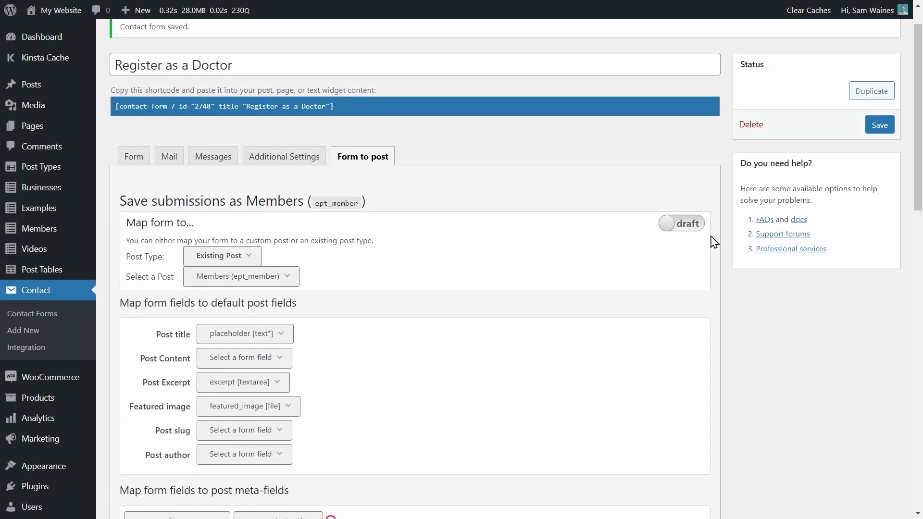
Step: Set the Register as a Doctor form's post mapping to live
left_click(688, 228)
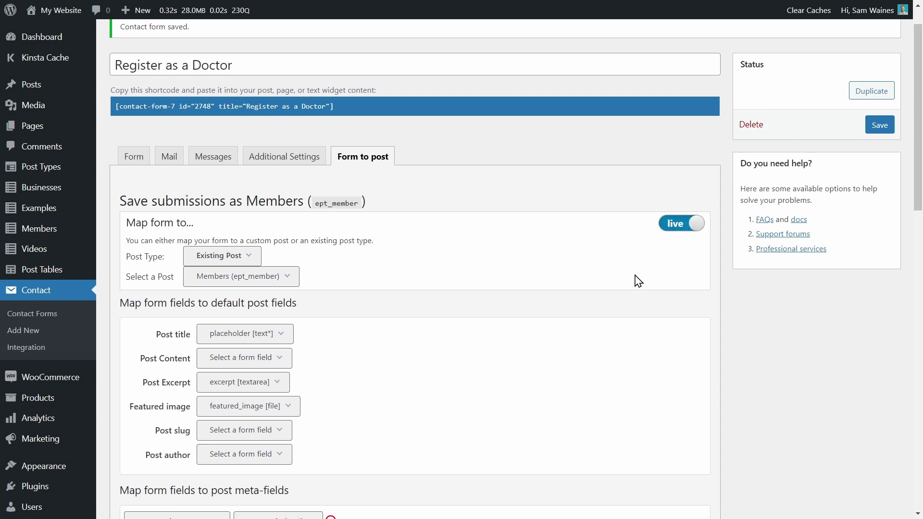
scroll(371, 306, "down", 2)
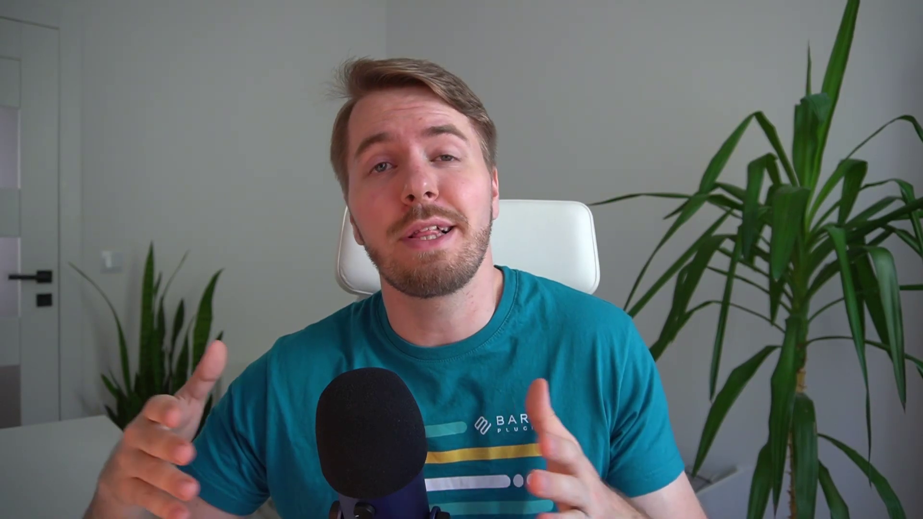
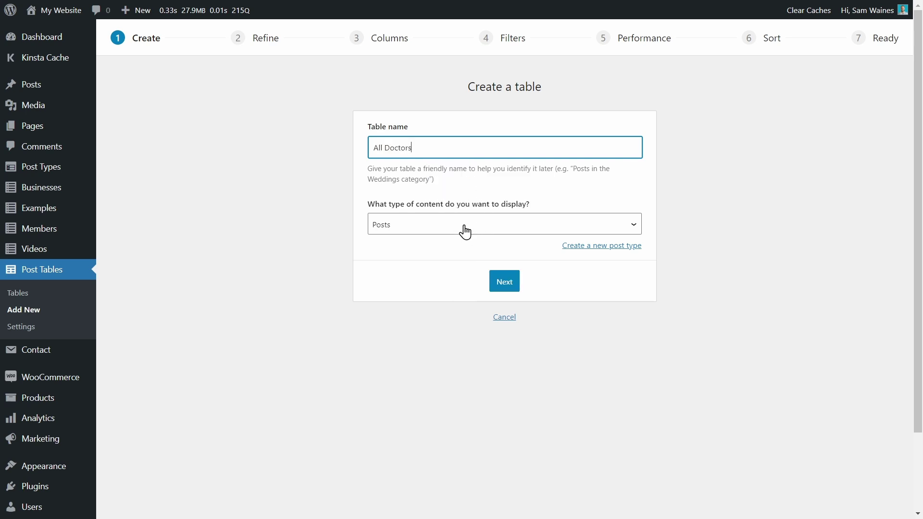
Step: Set the All Doctors table to display Members content and include all members
left_click(429, 227)
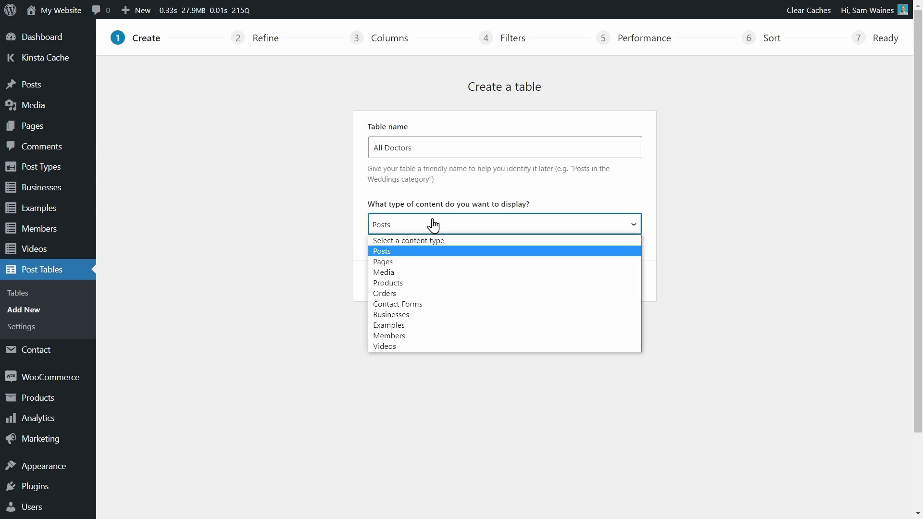
left_click(406, 336)
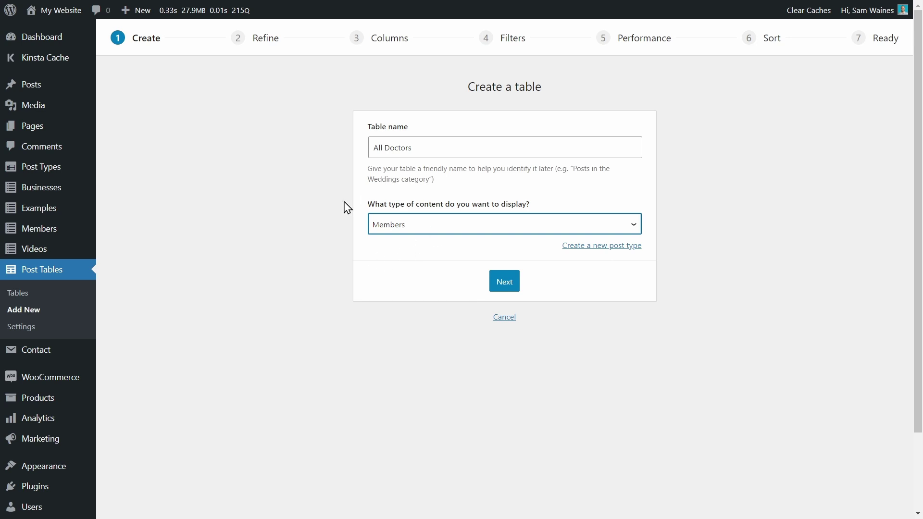
left_click(505, 282)
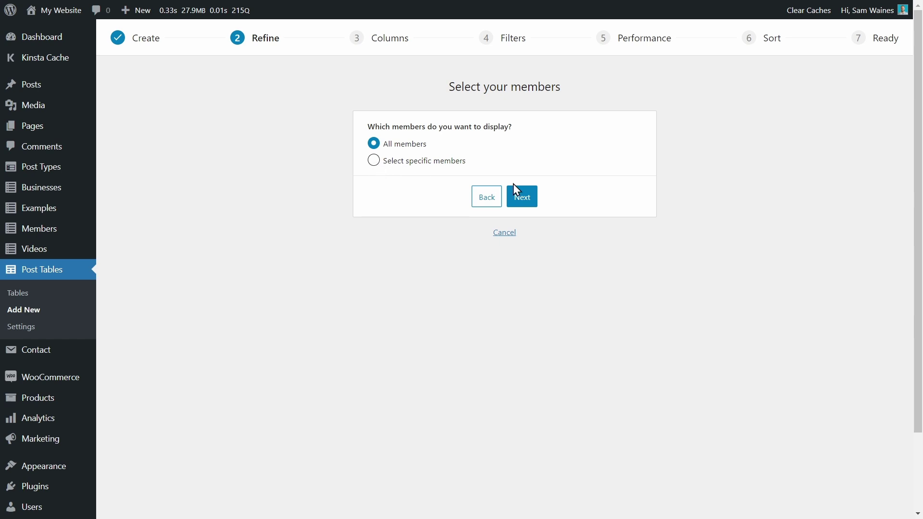
left_click(523, 200)
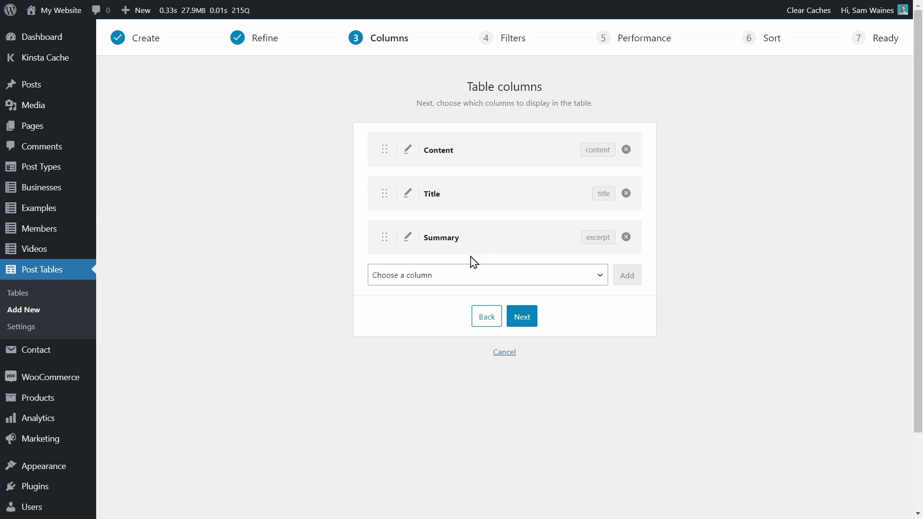
Step: Add an Image column as the table's first column and move the Title column above Content
left_click(602, 281)
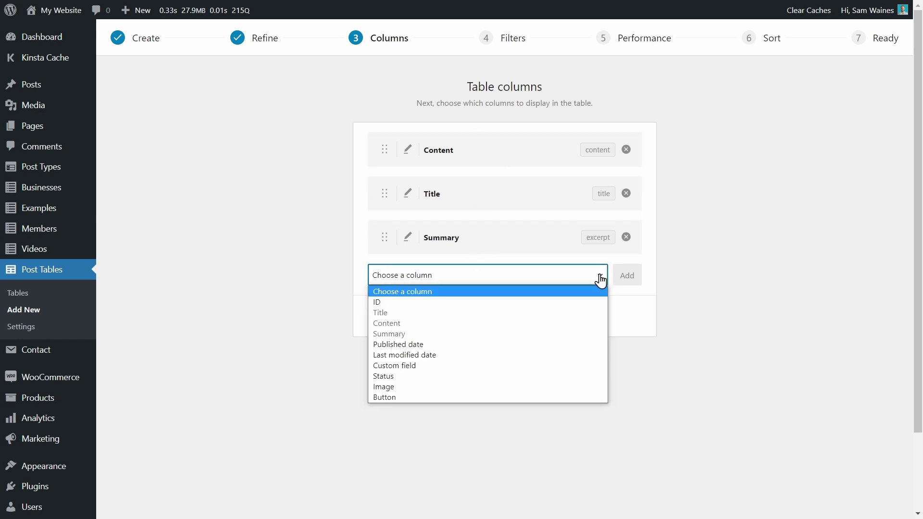
left_click(407, 388)
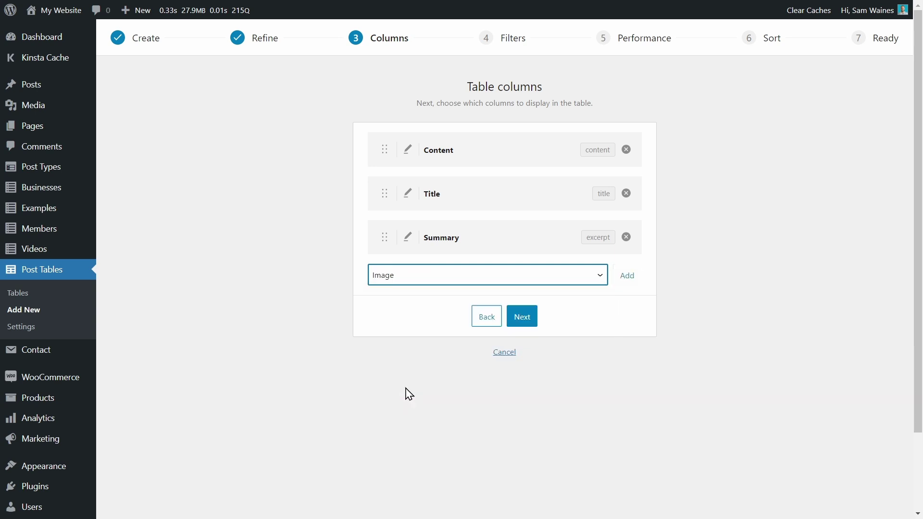
left_click(626, 279)
left_click_drag(390, 281, 388, 147)
left_click_drag(387, 241, 390, 196)
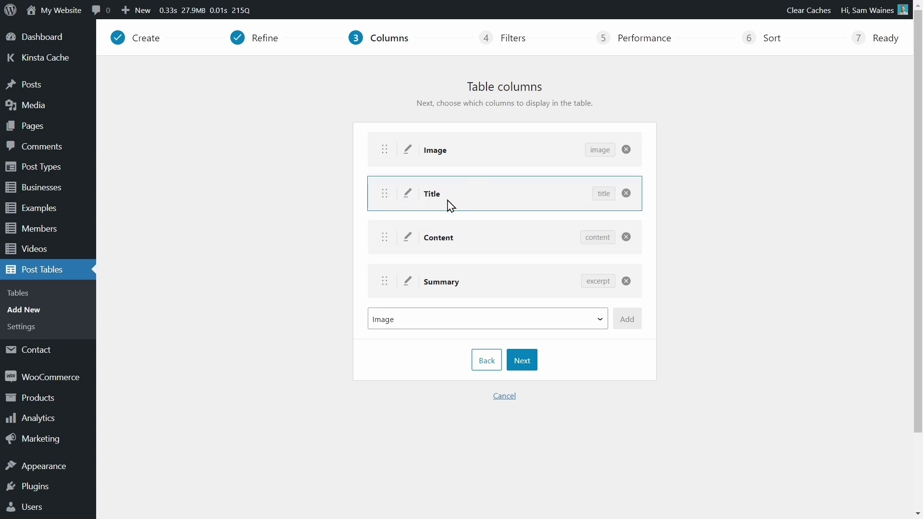
Step: Rename the Title column to Name and remove the Content column from the table
left_click(409, 194)
left_click_drag(449, 195, 398, 202)
type("Name")
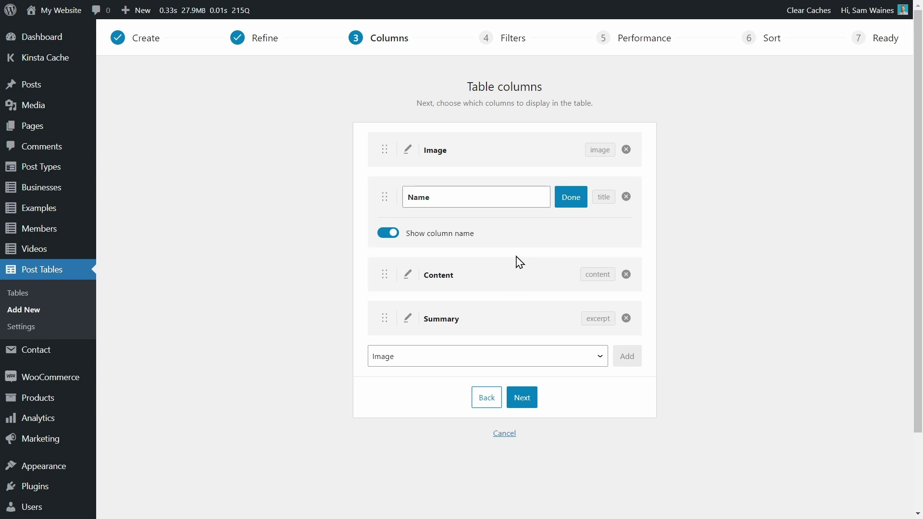
left_click(578, 201)
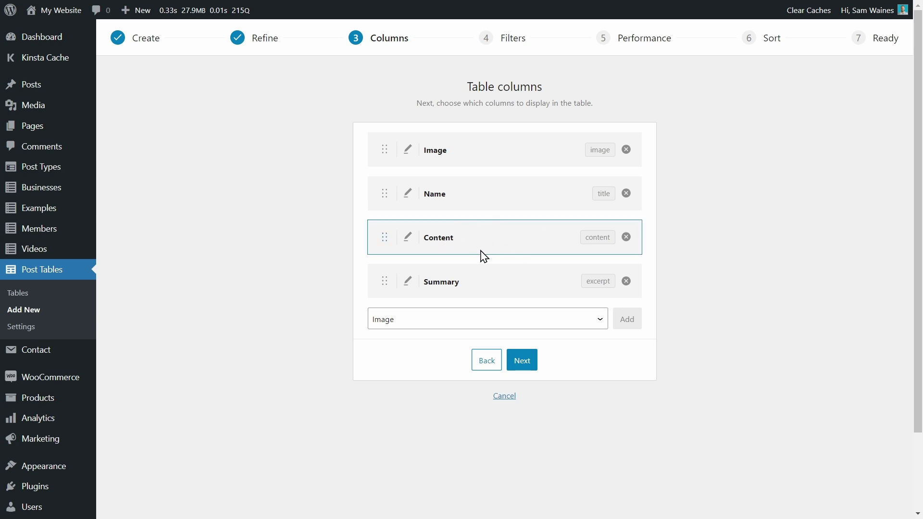
left_click(627, 237)
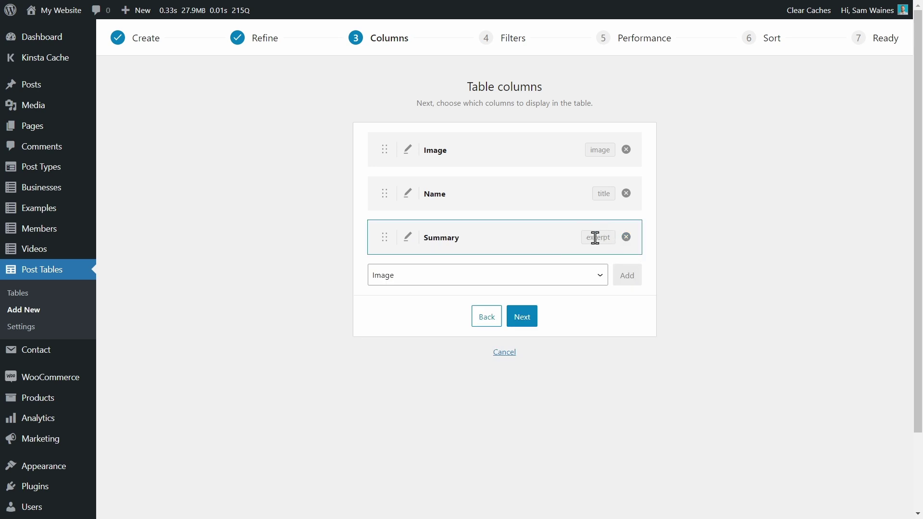
Step: Add a custom field column named Email that uses the custom field email
left_click(605, 283)
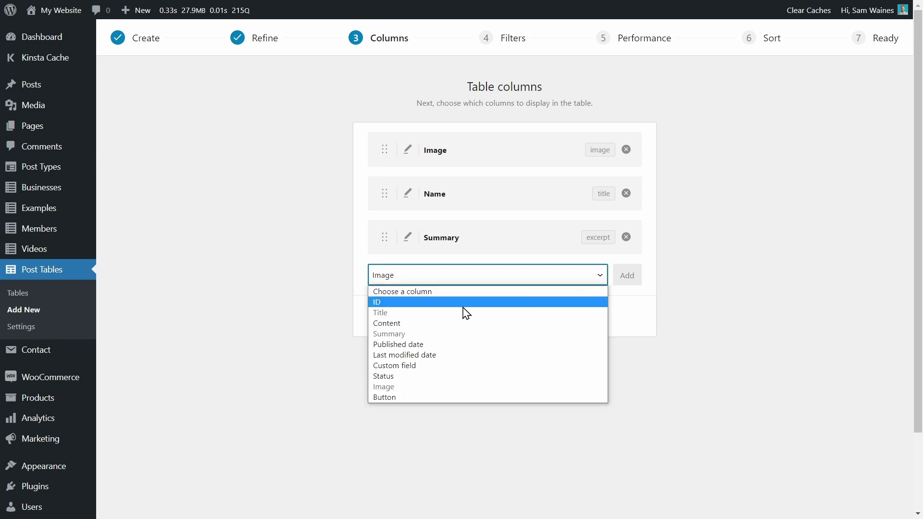
left_click(428, 366)
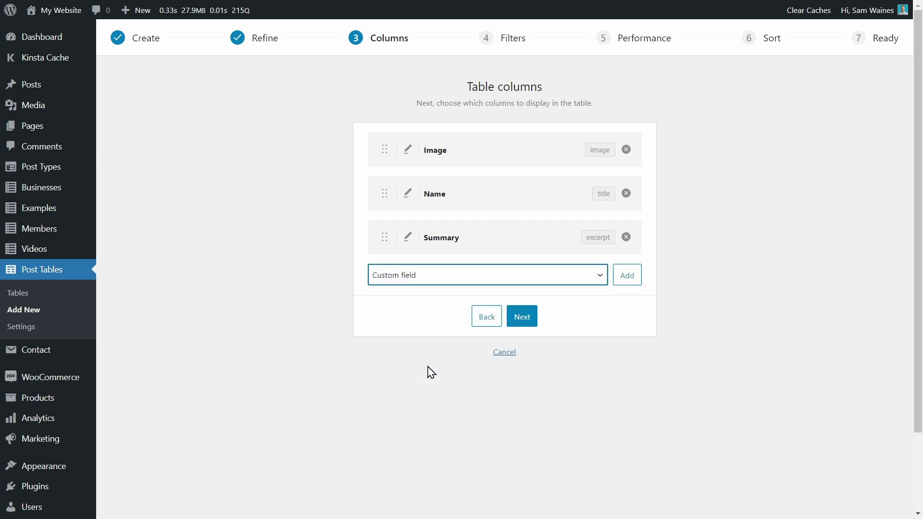
left_click(626, 277)
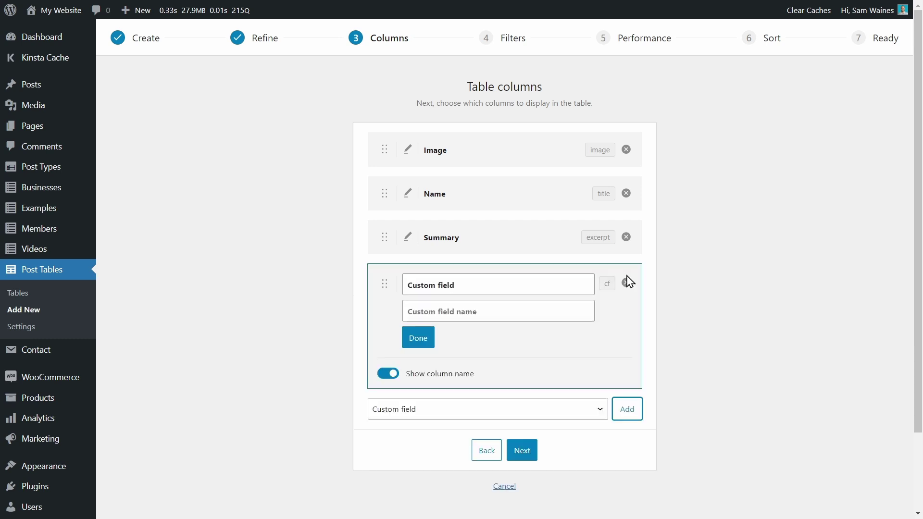
left_click(458, 308)
left_click(471, 287)
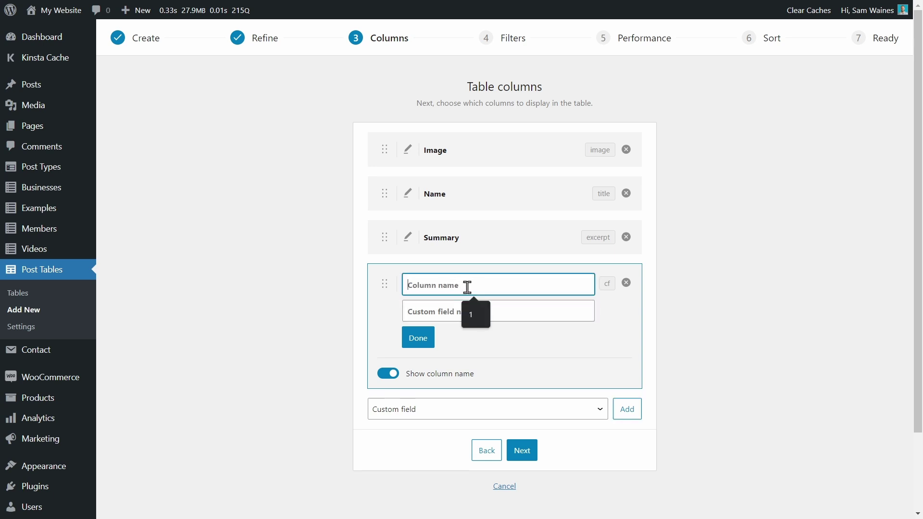
type("Email")
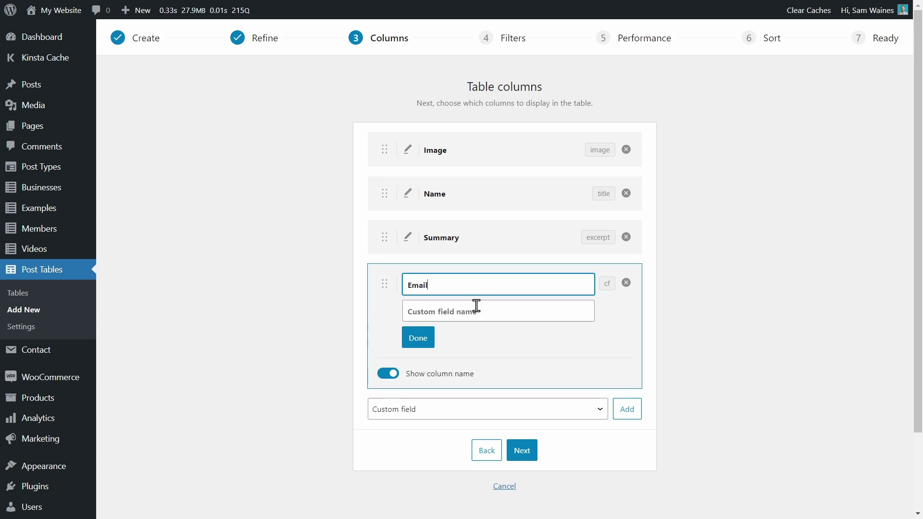
left_click(476, 313)
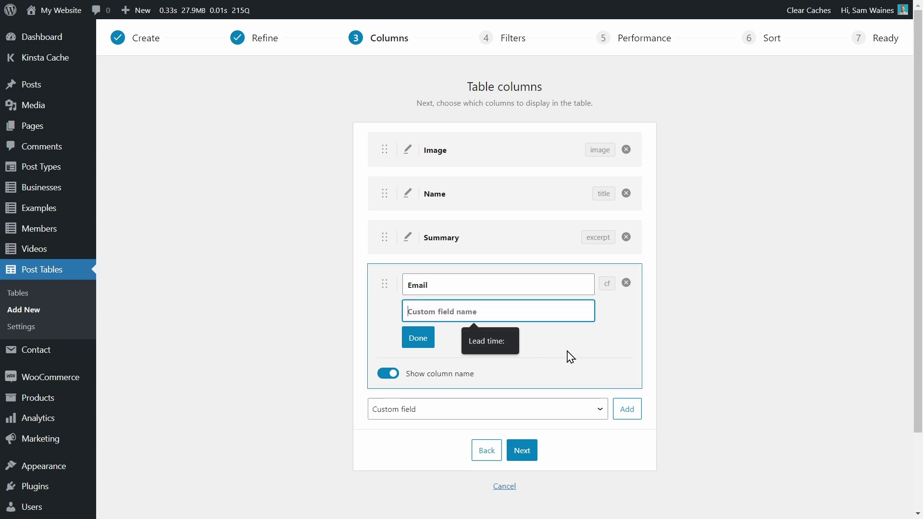
type("email")
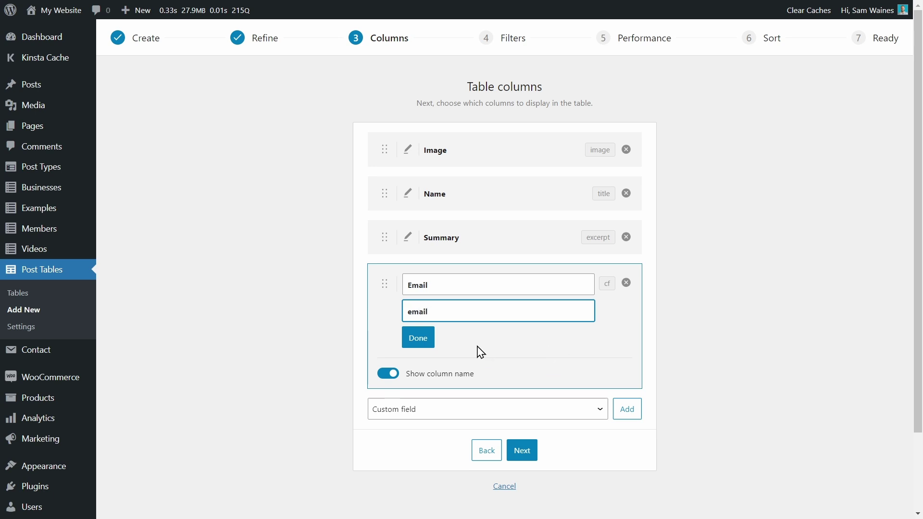
left_click(422, 343)
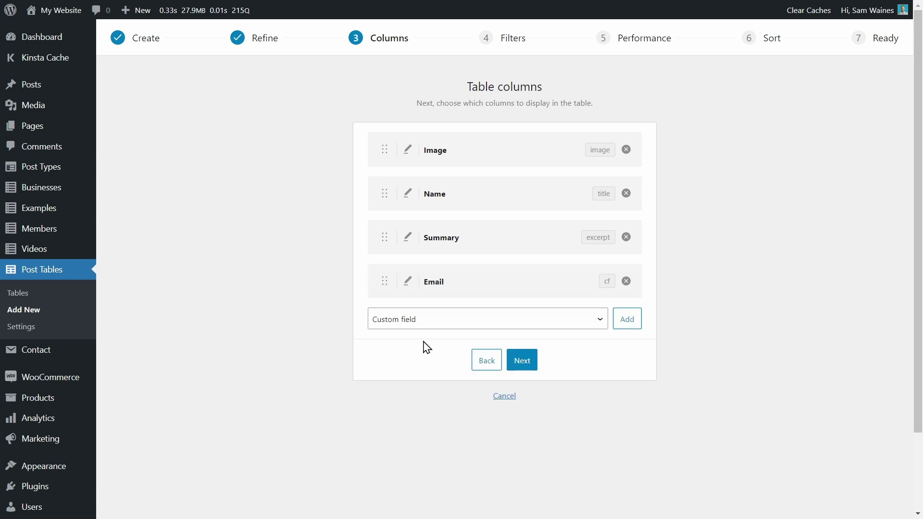
Step: Add a custom field column named Expertise that uses the custom field expertise
left_click(602, 325)
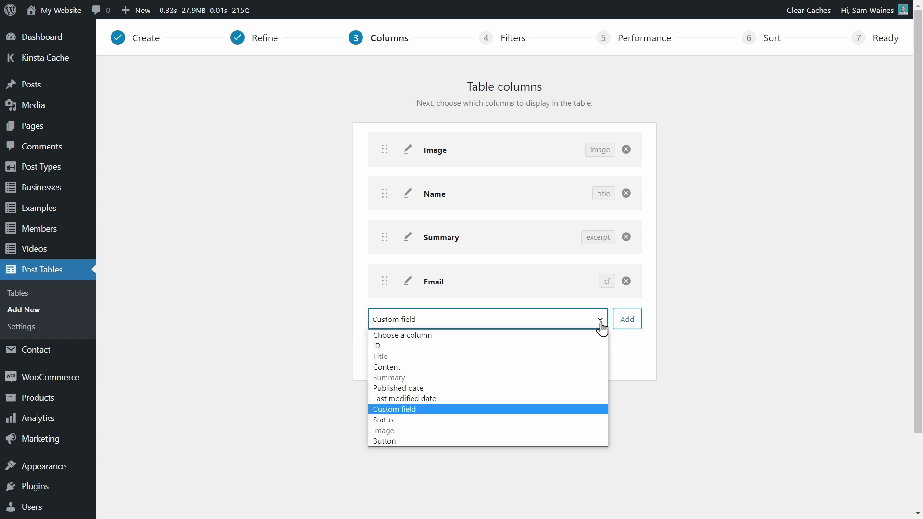
left_click(405, 410)
left_click(630, 328)
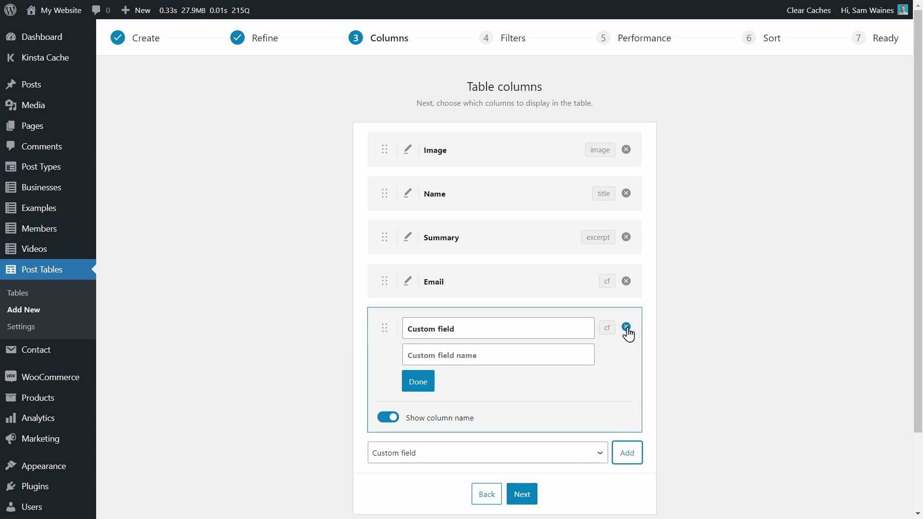
left_click_drag(471, 330, 404, 333)
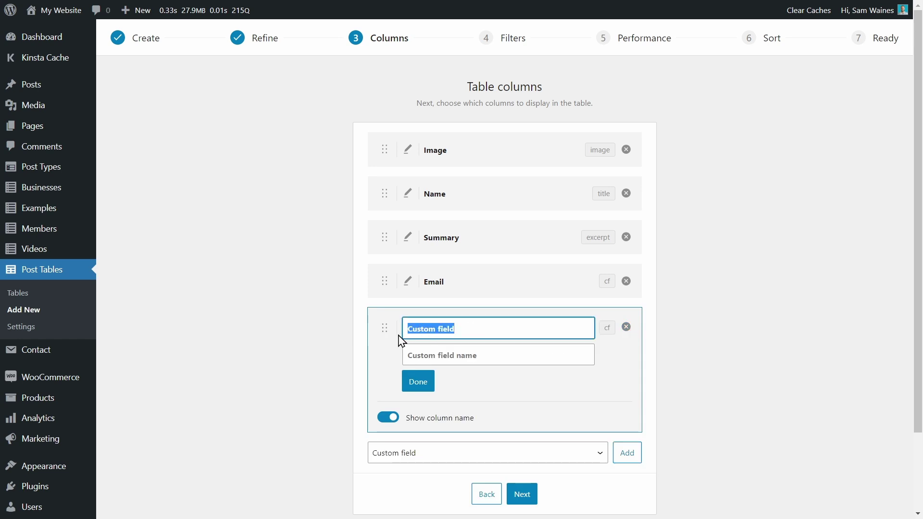
type("Expertise")
left_click(460, 355)
type("expertise")
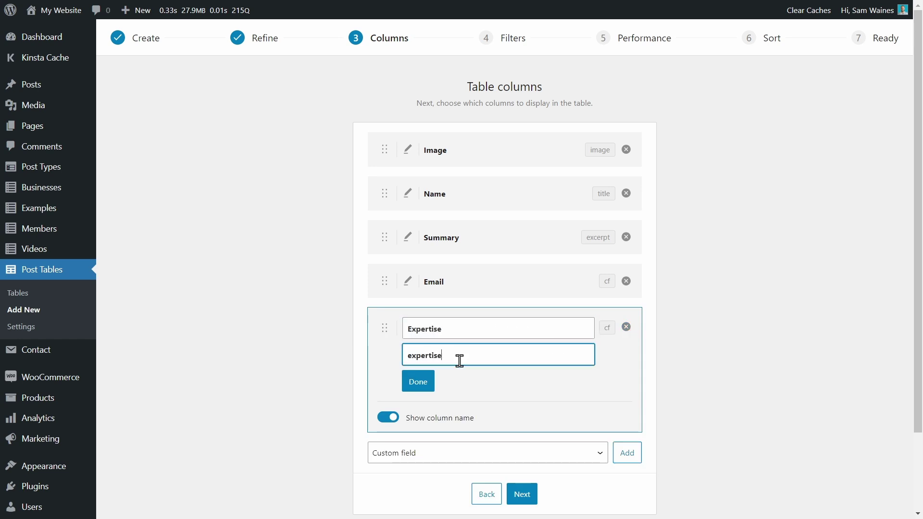
scroll(465, 380, "down", 1)
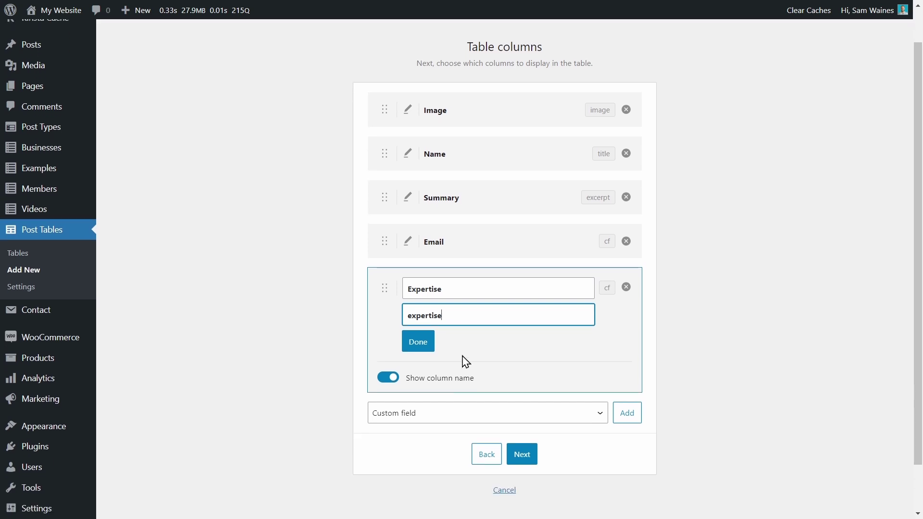
left_click(418, 342)
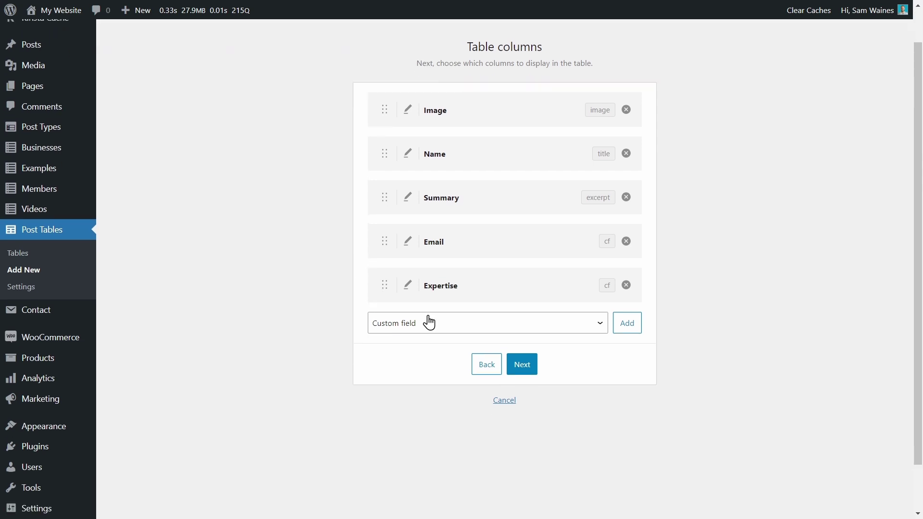
Step: Set the search filters to show based on columns in the table, and continue with lazy load left off
left_click(535, 368)
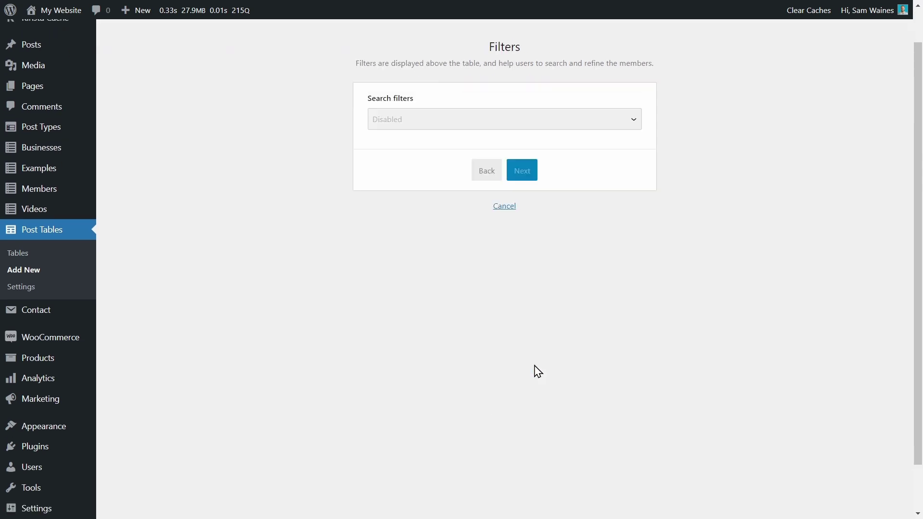
left_click(575, 166)
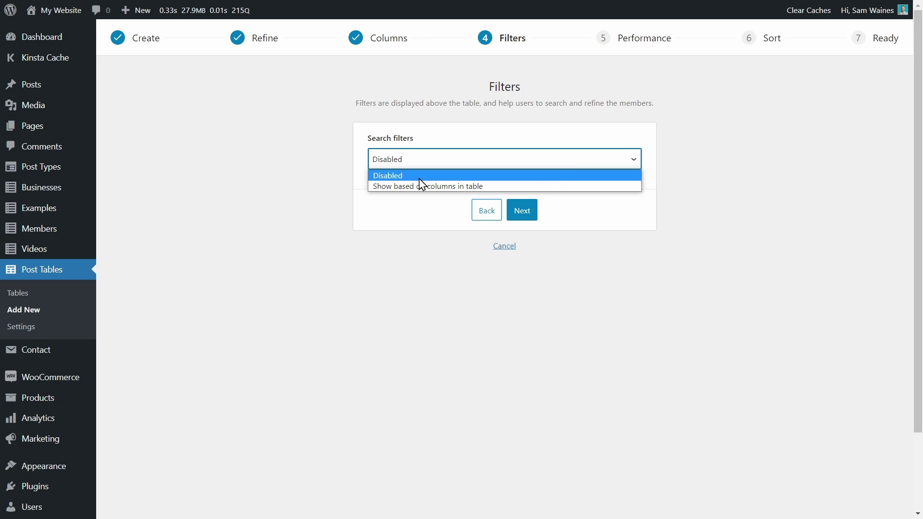
left_click(437, 188)
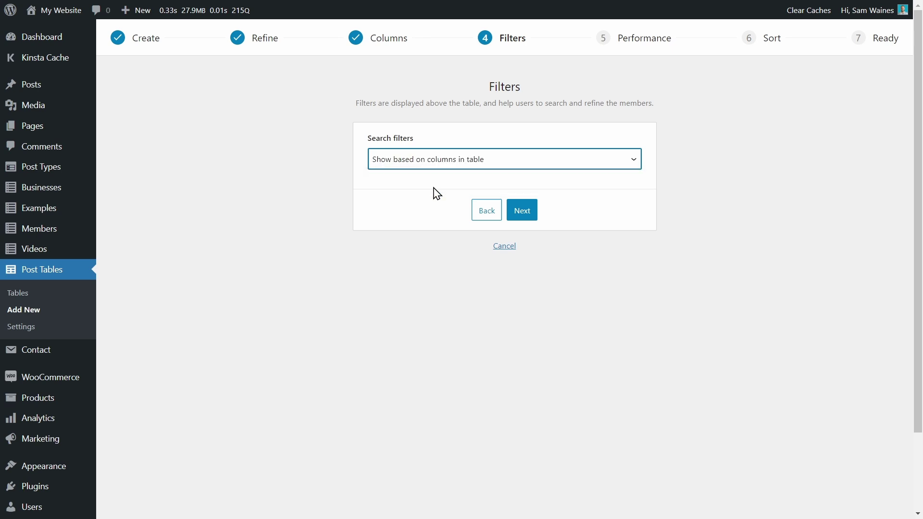
left_click(529, 212)
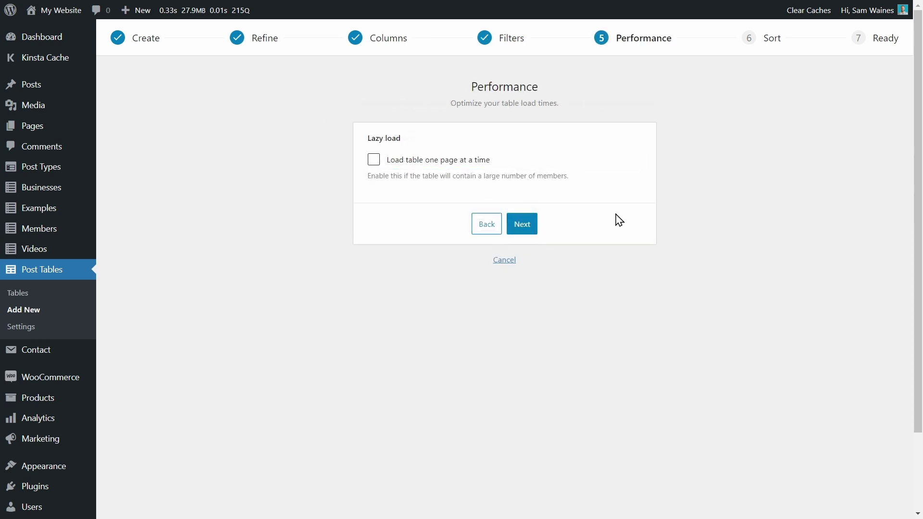
left_click(529, 232)
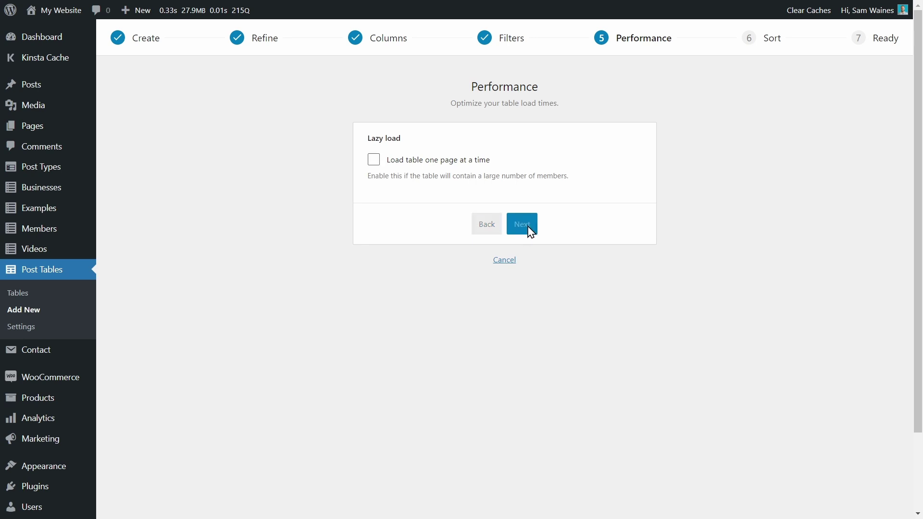
Step: Sort the members by date published in descending order and finish creating the table
left_click(517, 163)
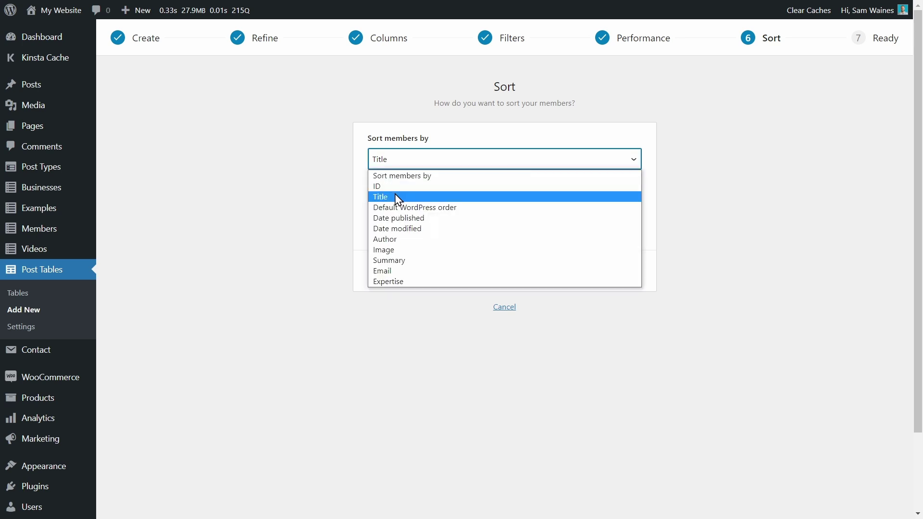
left_click(434, 222)
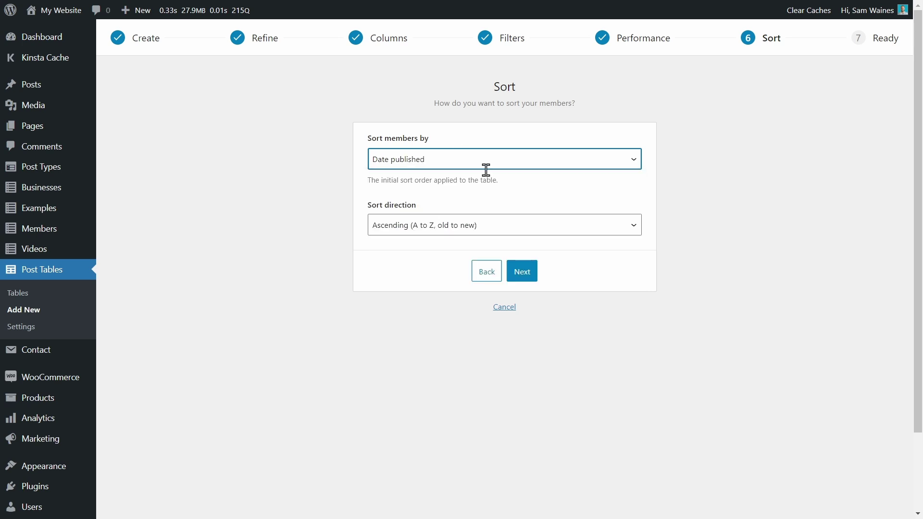
left_click(461, 230)
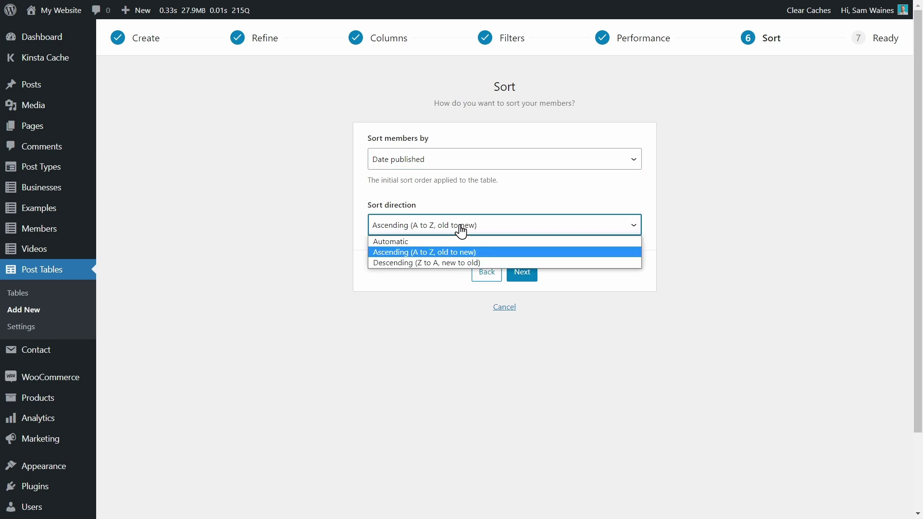
left_click(442, 264)
left_click(522, 273)
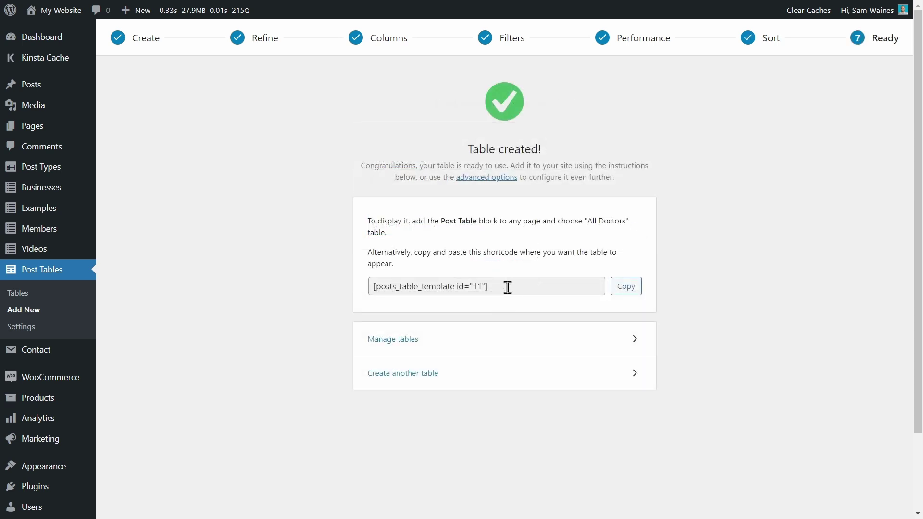
Step: Select the new table's shortcode, and open the existing Doctor Listings page for editing
left_click(499, 285)
key("ctrl+a")
left_click(701, 267)
left_click(25, 133)
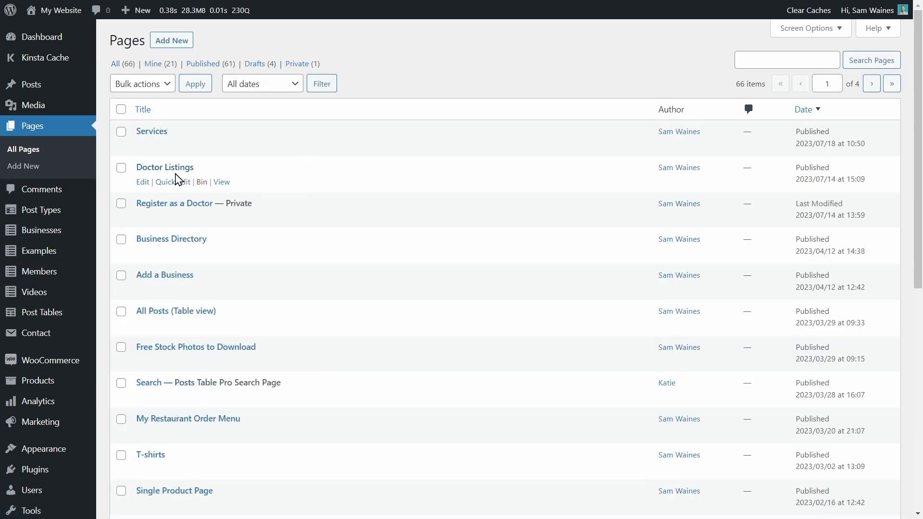
left_click(142, 183)
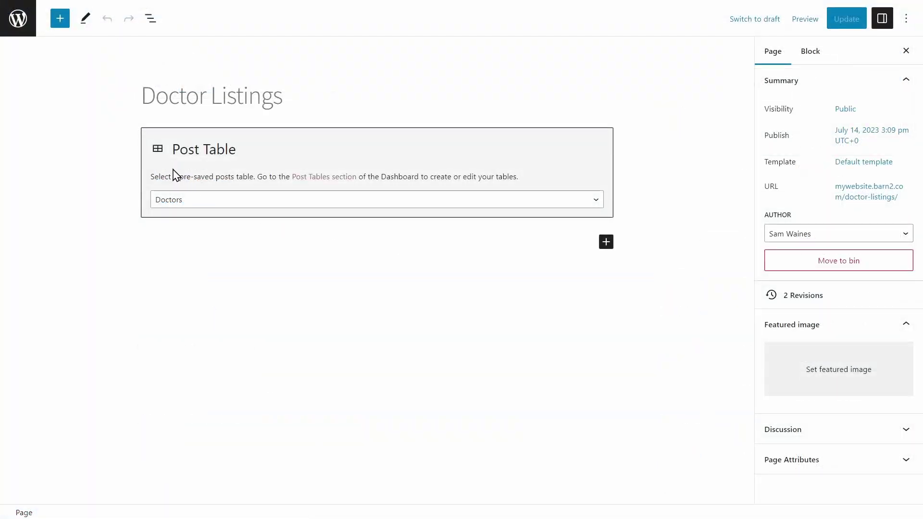
Step: Add a new Post Table block below the existing one, and remove the old block that uses the Doctors table
left_click(605, 244)
type("post table")
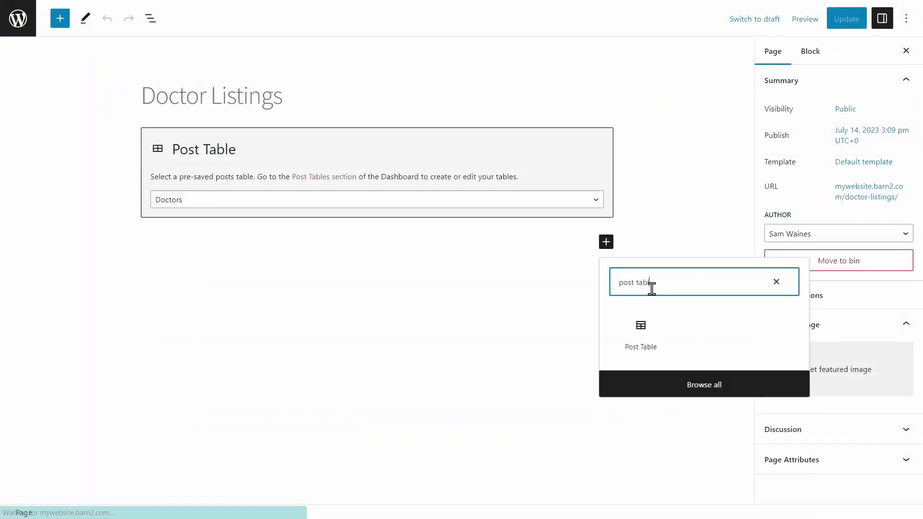
left_click(643, 342)
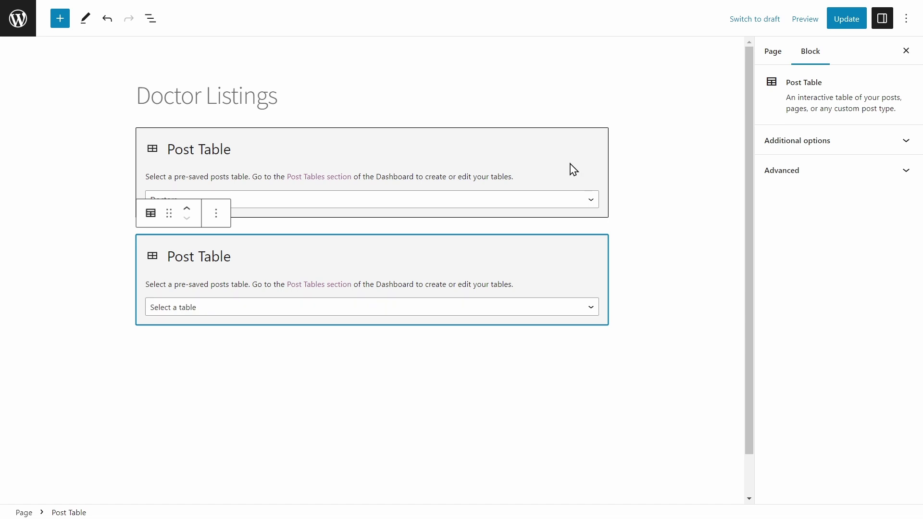
left_click(298, 159)
left_click(217, 109)
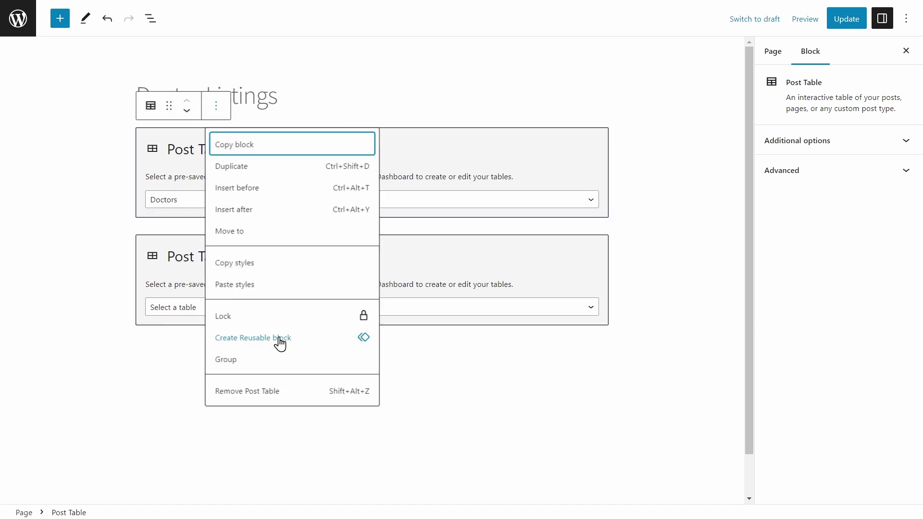
left_click(275, 405)
Step: Set the new Post Table block to the All Doctors table and update the page
left_click(264, 205)
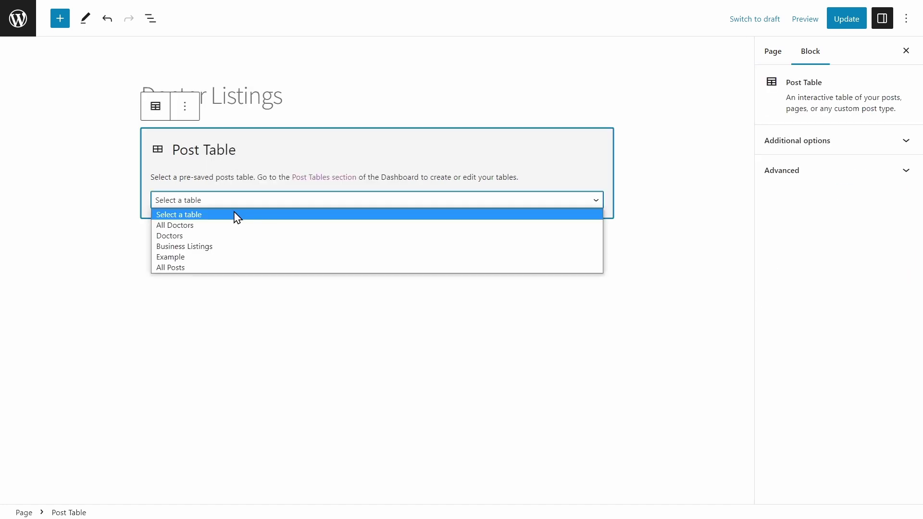
left_click(199, 225)
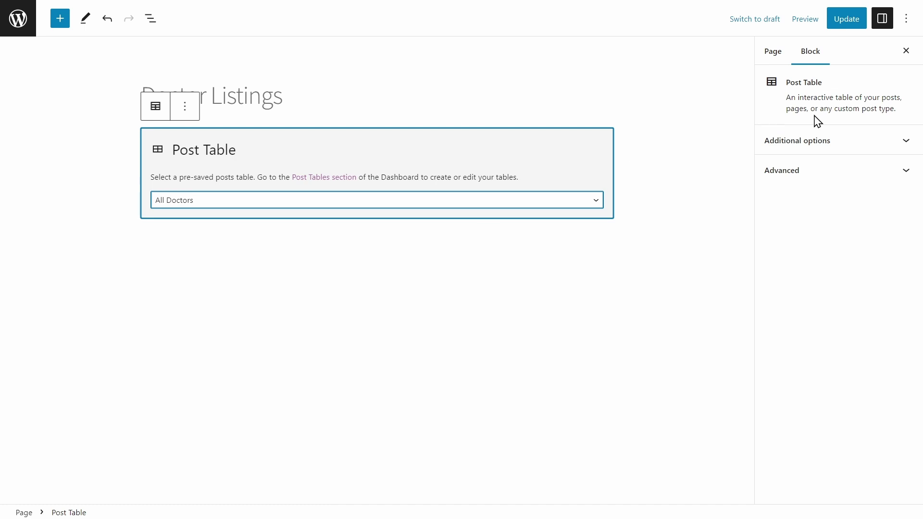
left_click(856, 24)
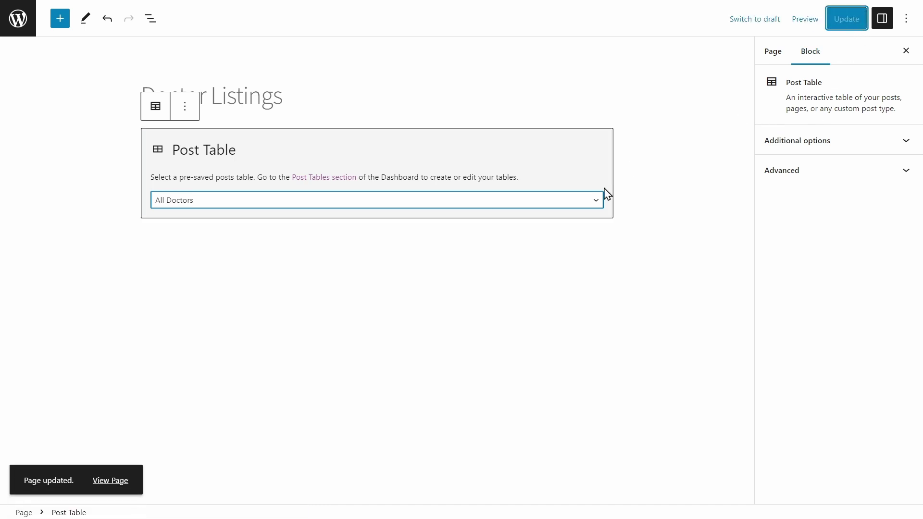
Step: View the published Doctor Listings page and examine the rows and columns of the members table
left_click(114, 482)
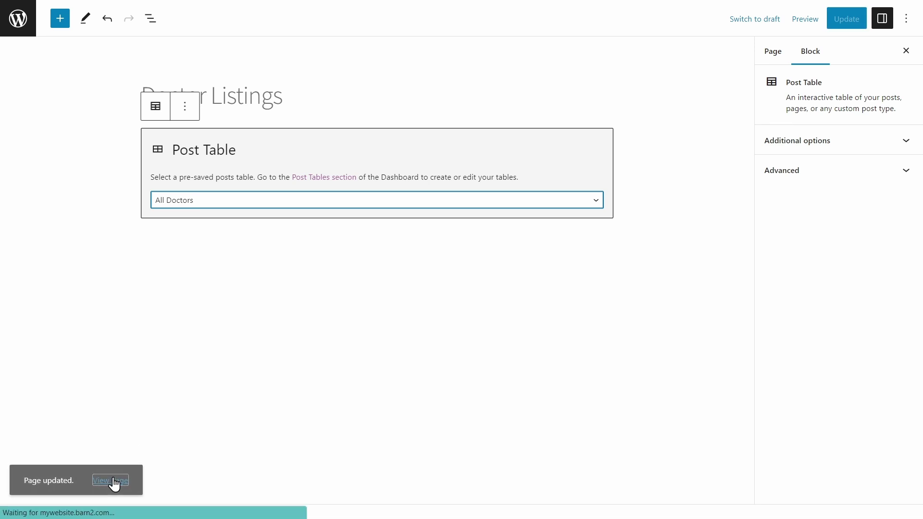
scroll(115, 321, "down", 3)
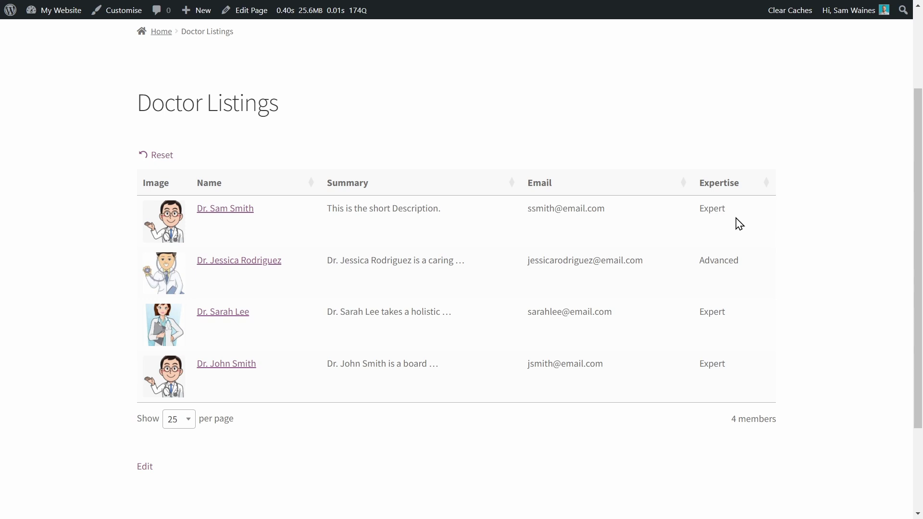
scroll(540, 194, "up", 2)
scroll(541, 195, "down", 3)
scroll(542, 194, "up", 1)
scroll(358, 143, "down", 1)
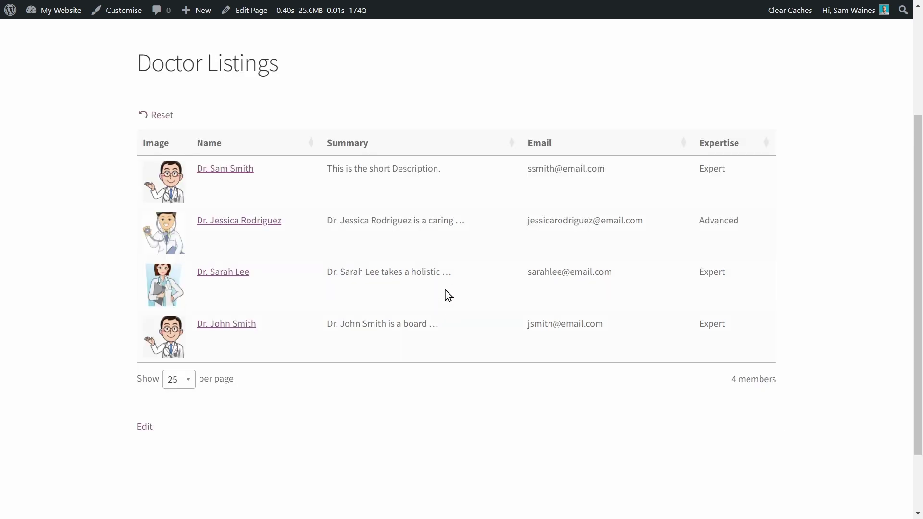